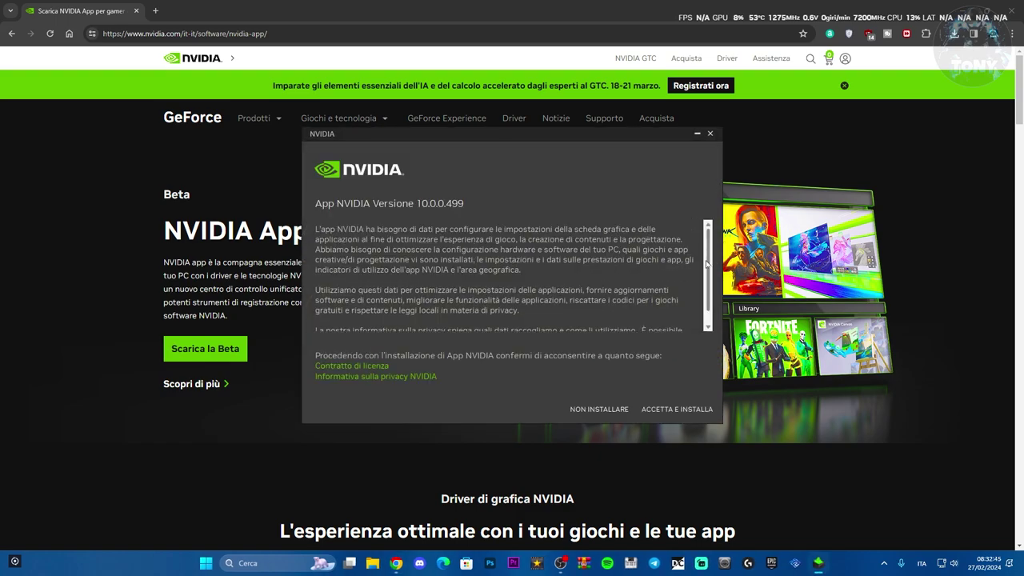
Step: Read through the NVIDIA App installer's terms, close the installer without installing, and minimize the browser
scroll(706, 258, "down", 1)
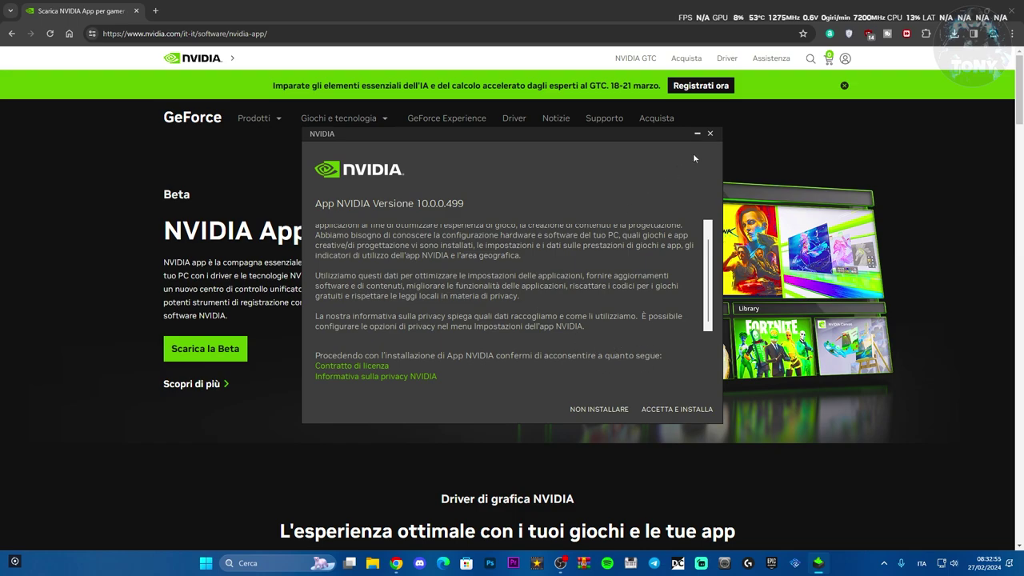
left_click(709, 135)
left_click(499, 318)
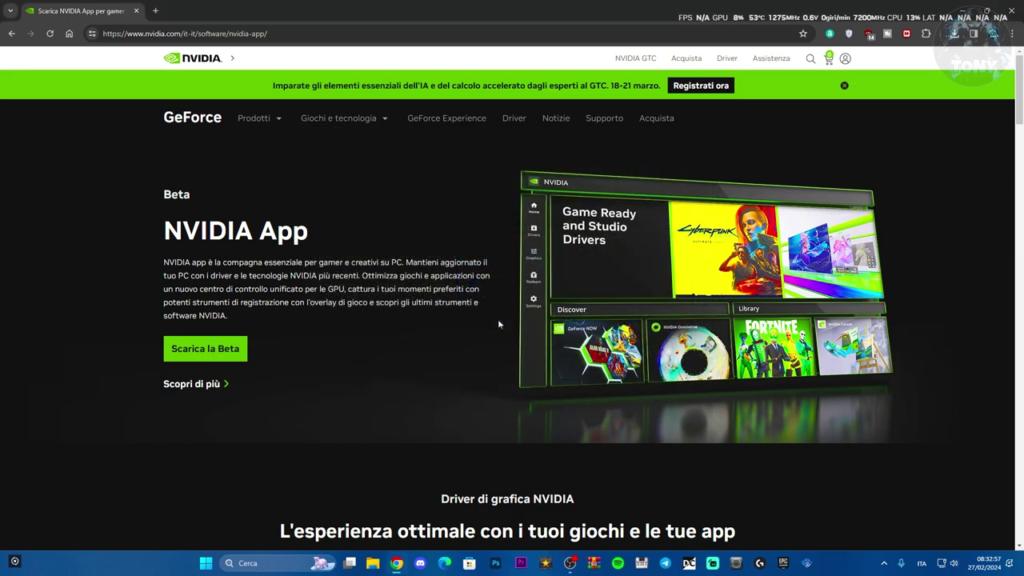
left_click(962, 10)
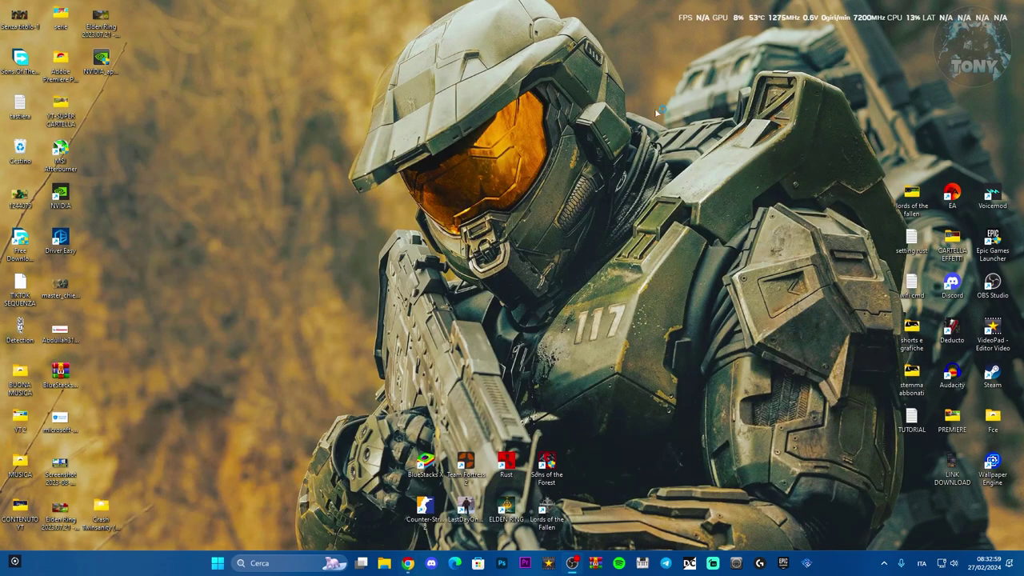
Step: Open the NVIDIA app from the hidden system tray items and look over its home page
left_click(882, 565)
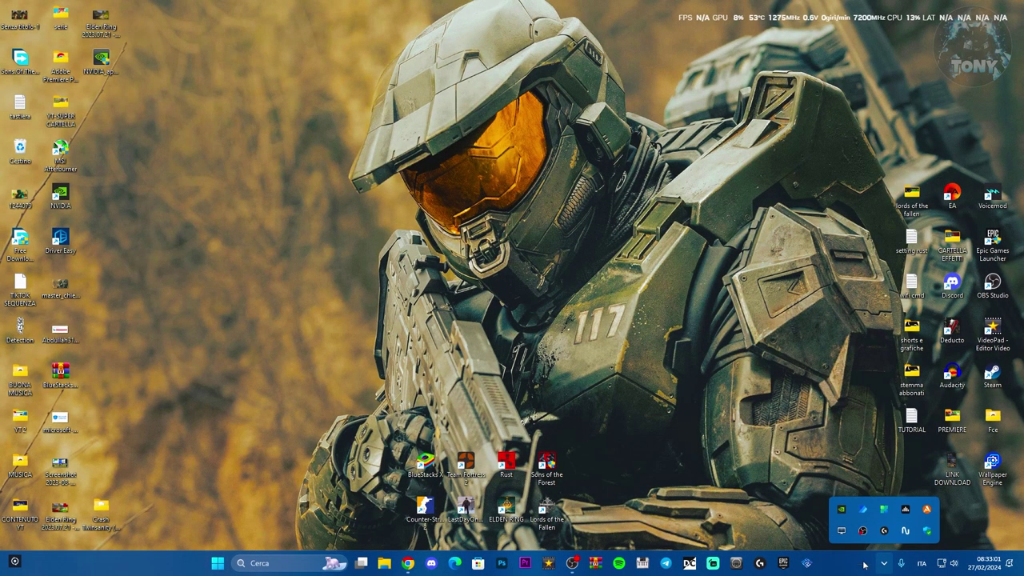
left_click(840, 510)
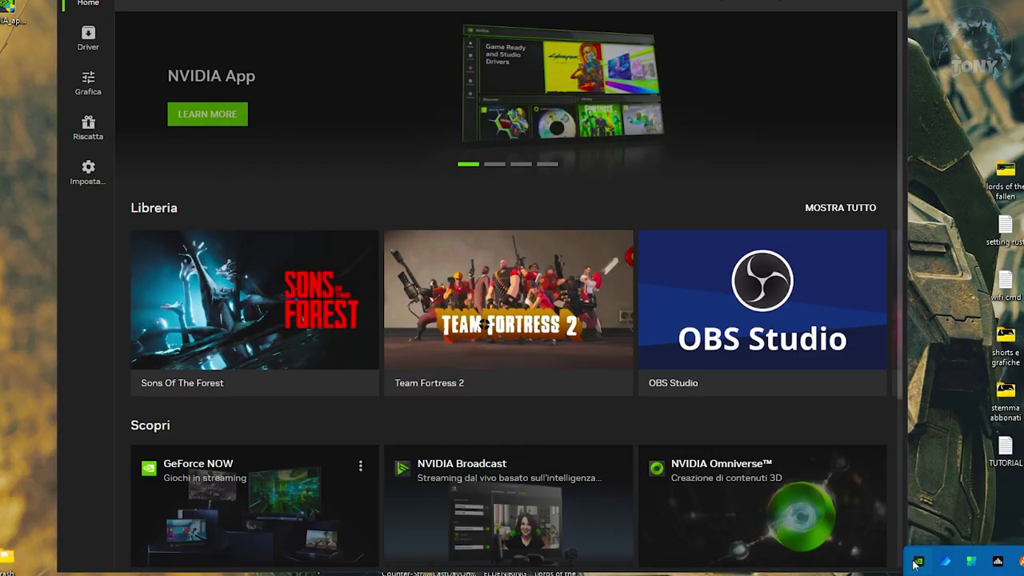
mouse_move(406, 310)
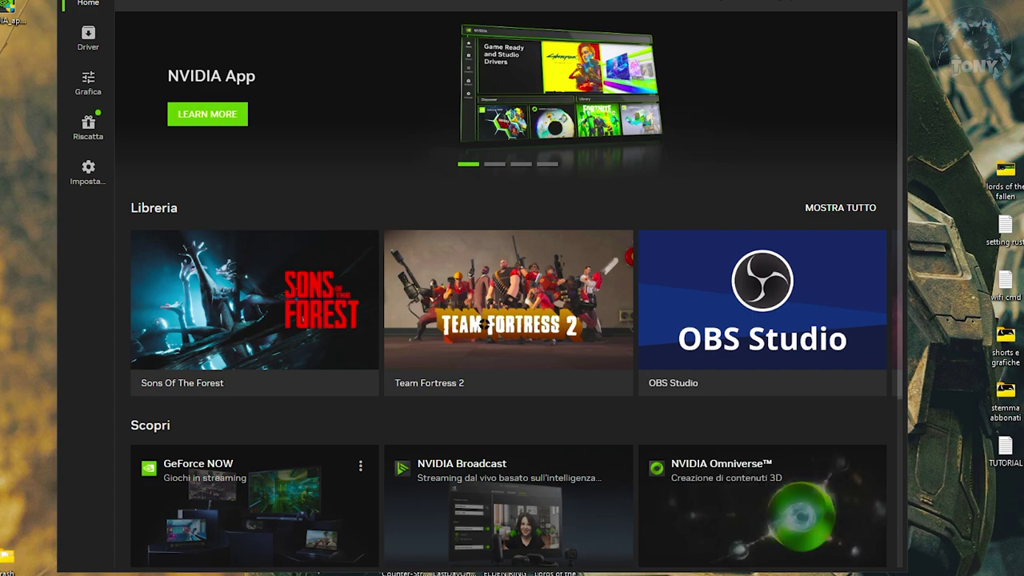
mouse_move(301, 496)
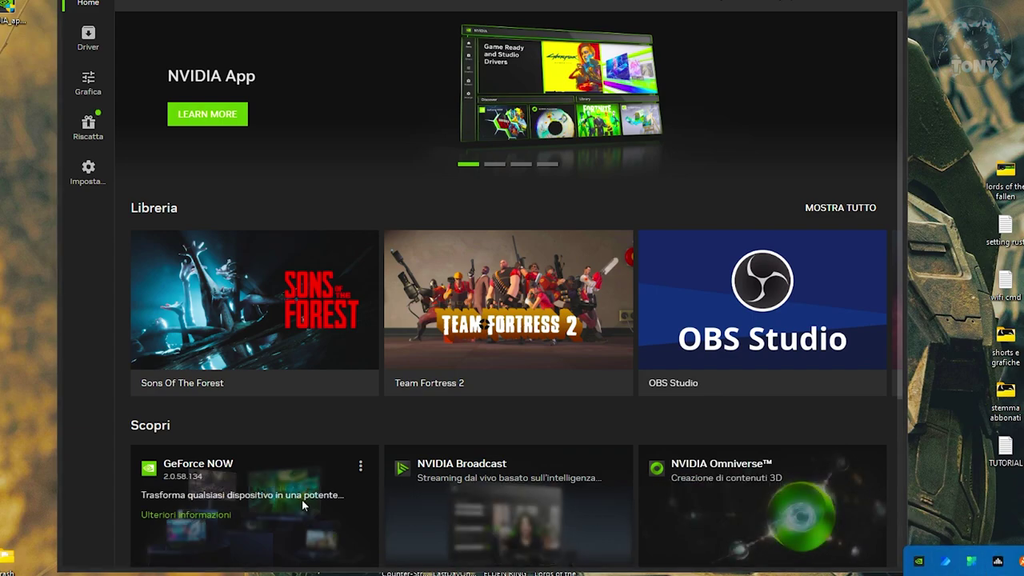
Step: Search Windows for "nvi" and open the NVIDIA app from the results
key("super+w")
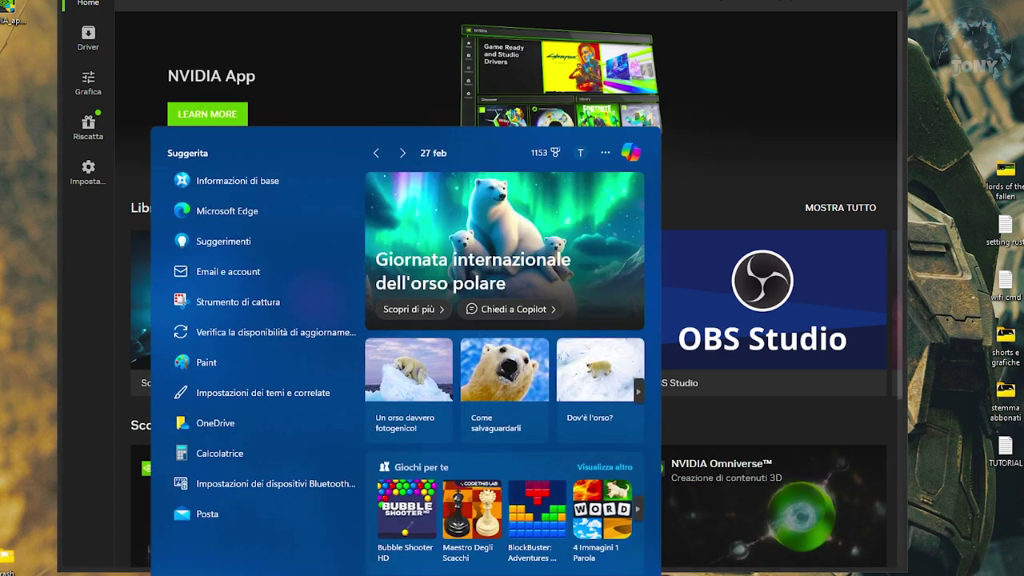
type("nvi")
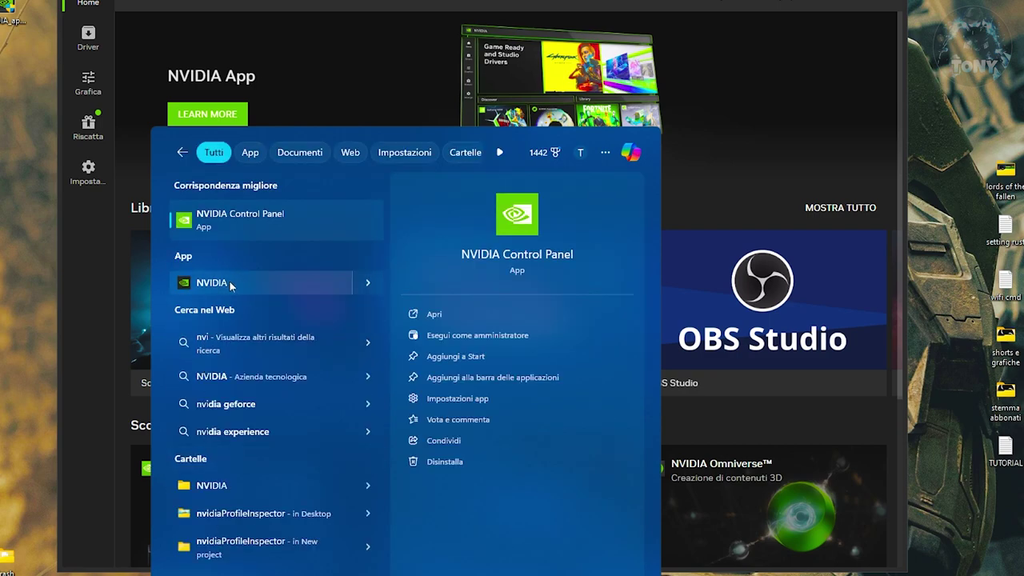
left_click(229, 283)
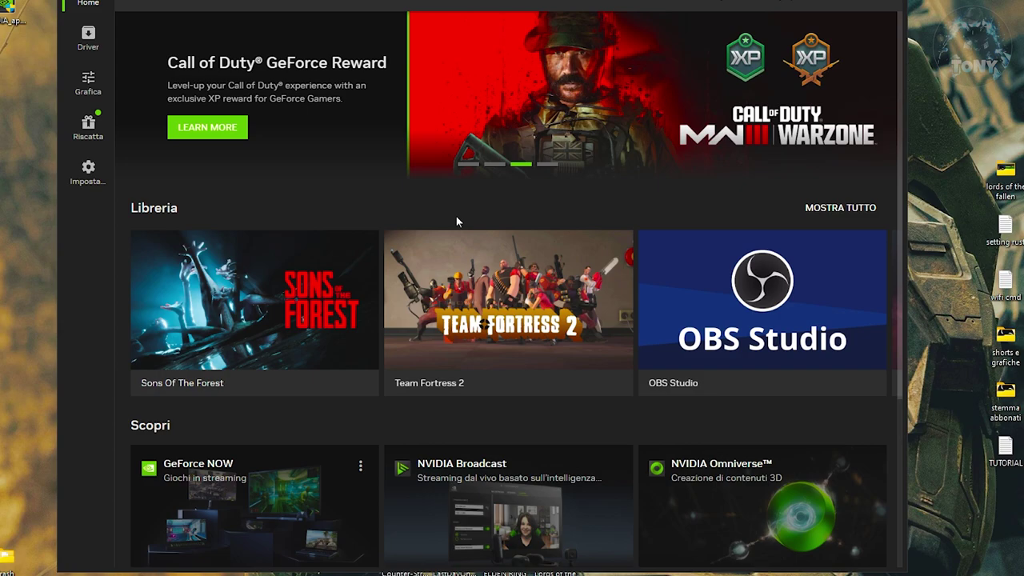
Step: Review the installed Game Ready driver's details, including its What's New and What's Fixed notes
left_click(90, 35)
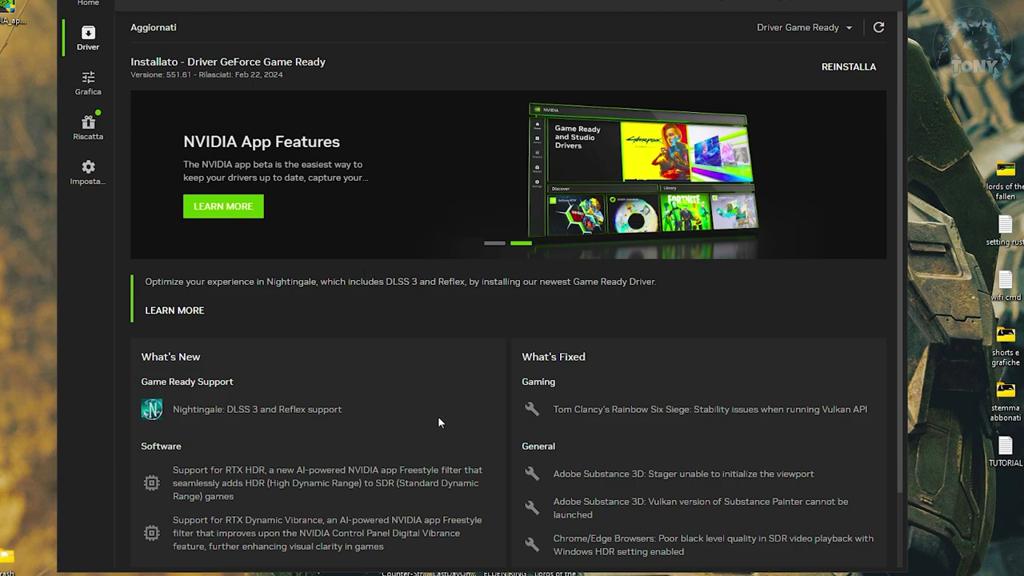
scroll(454, 416, "down", 1)
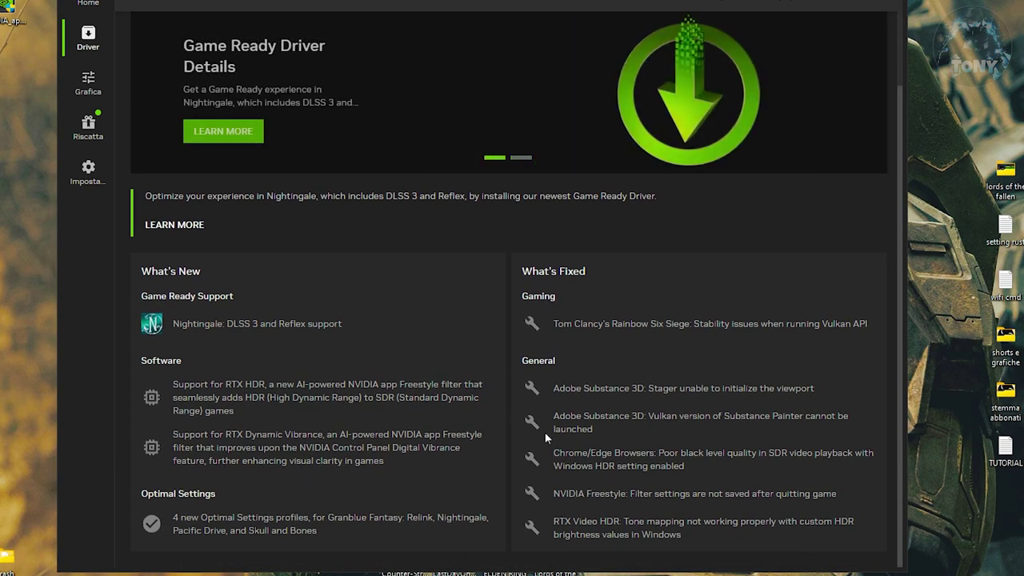
scroll(560, 424, "up", 1)
scroll(557, 323, "down", 1)
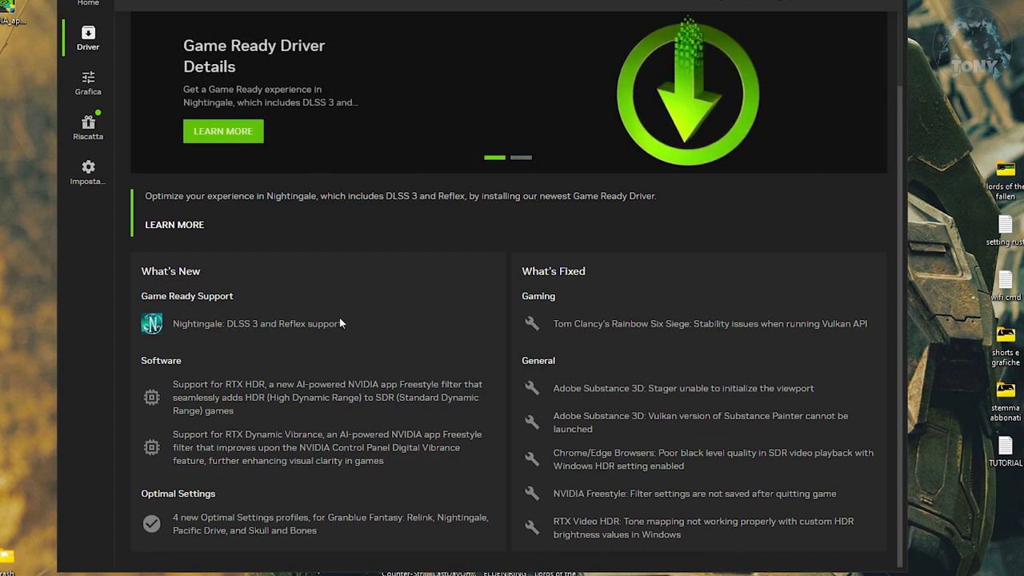
scroll(339, 318, "up", 1)
Step: In the per-program graphics settings, optimize Sons Of The Forest for maximum performance (Prestazioni)
left_click(88, 83)
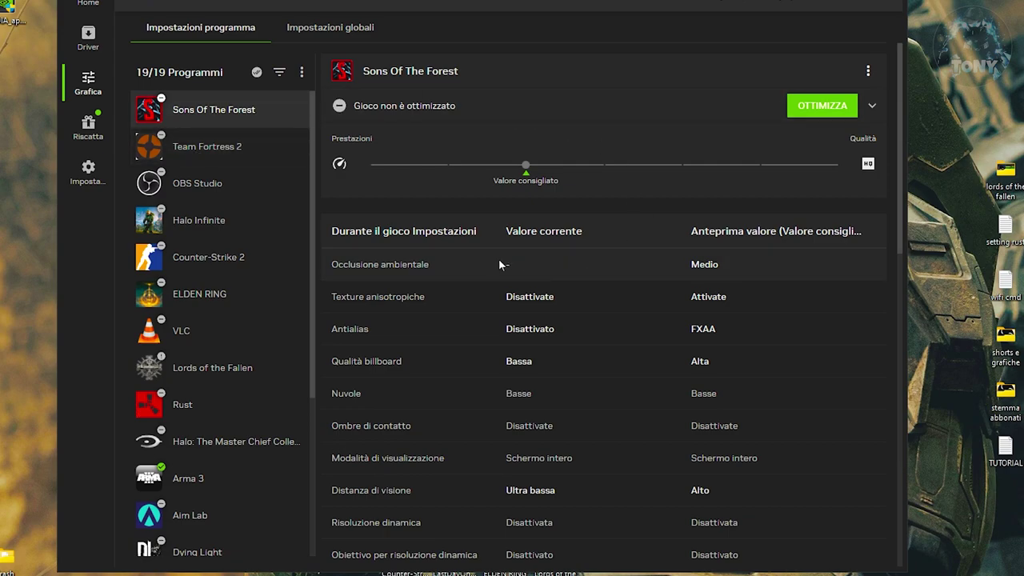
left_click(311, 32)
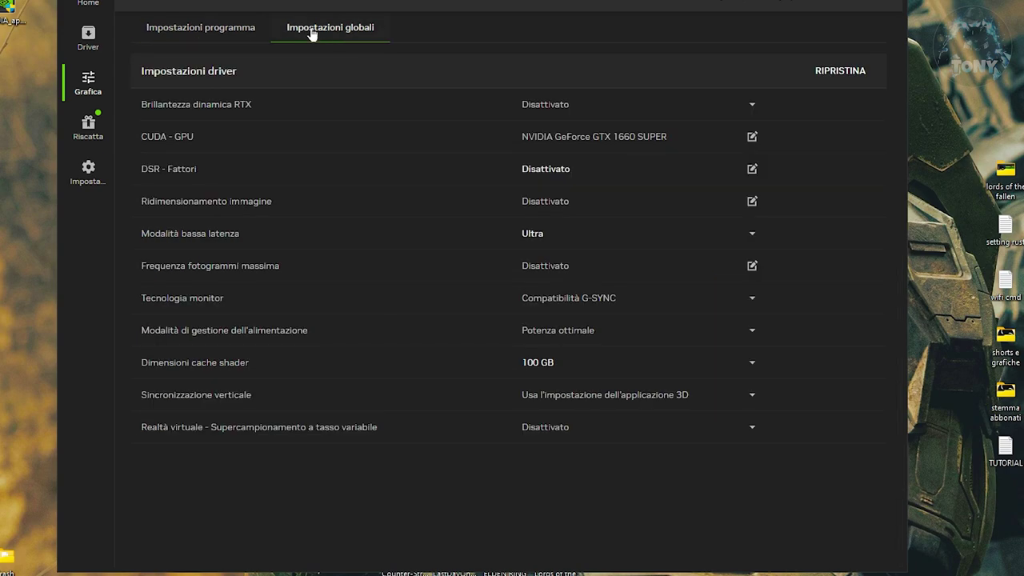
left_click(218, 31)
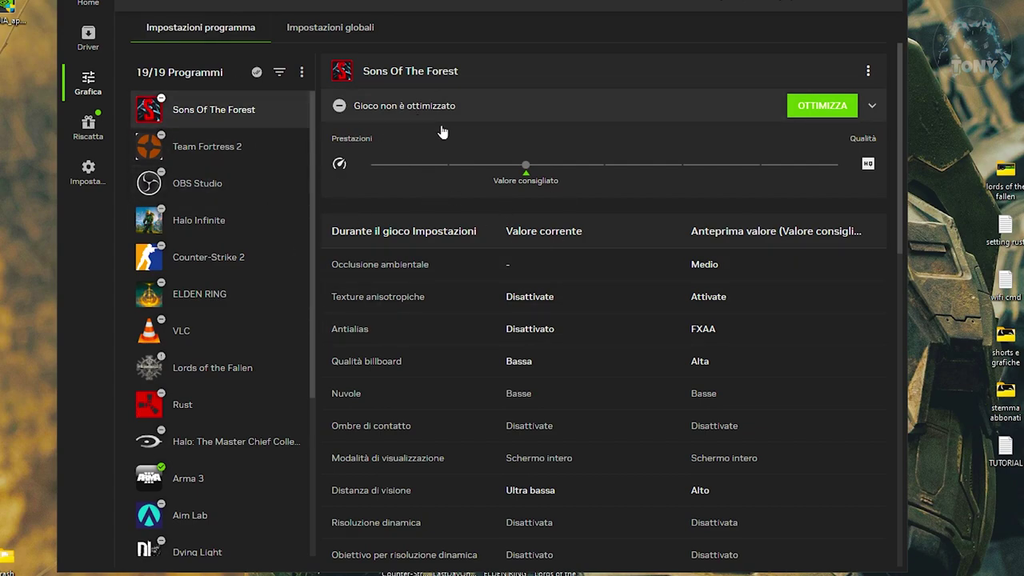
left_click_drag(526, 166, 368, 165)
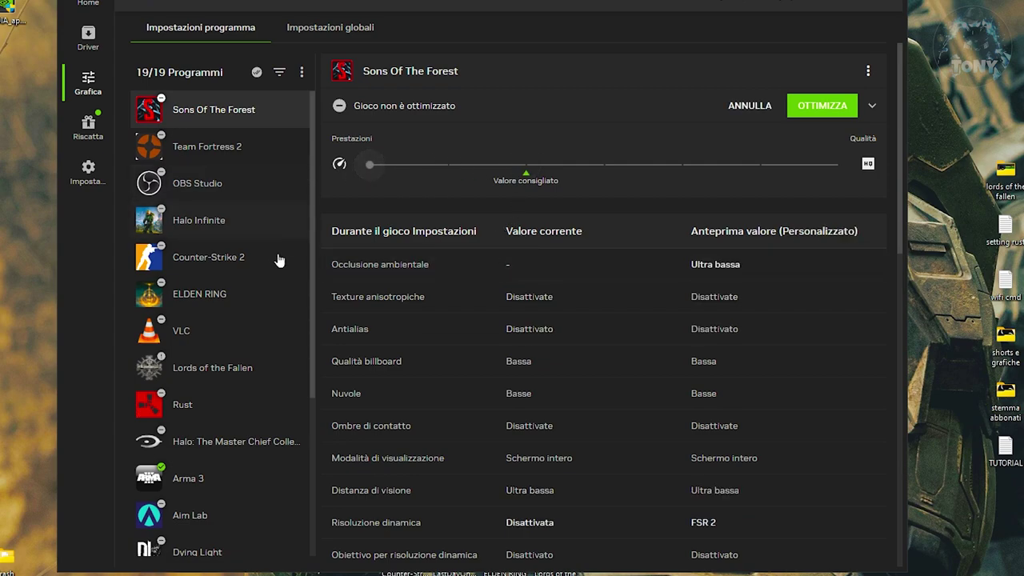
left_click(802, 109)
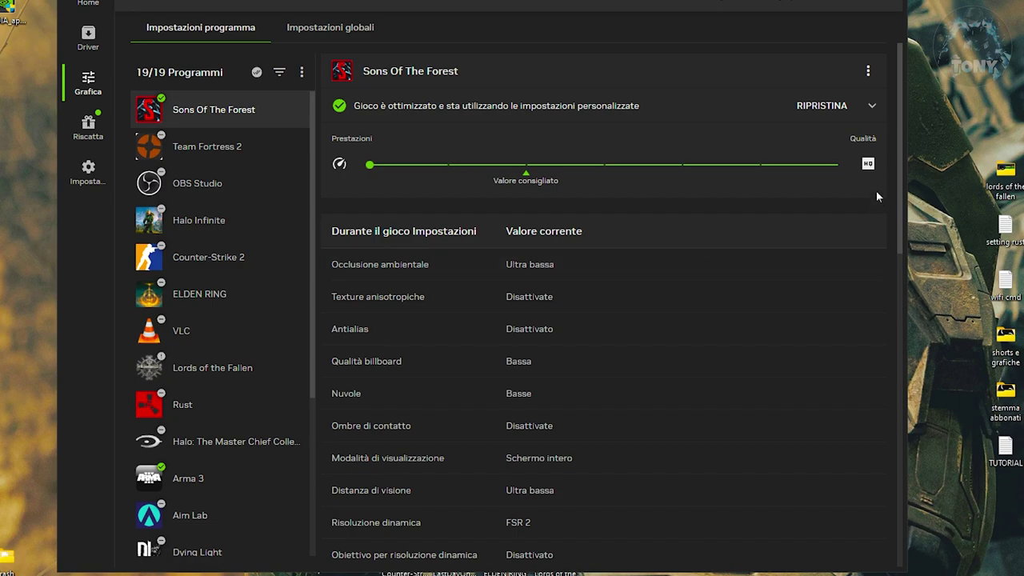
Step: Enable image scaling (Ridimensionamento immagine) for Sons Of The Forest with sharpness (Nitidezza) at 0%
left_click_drag(899, 126, 885, 450)
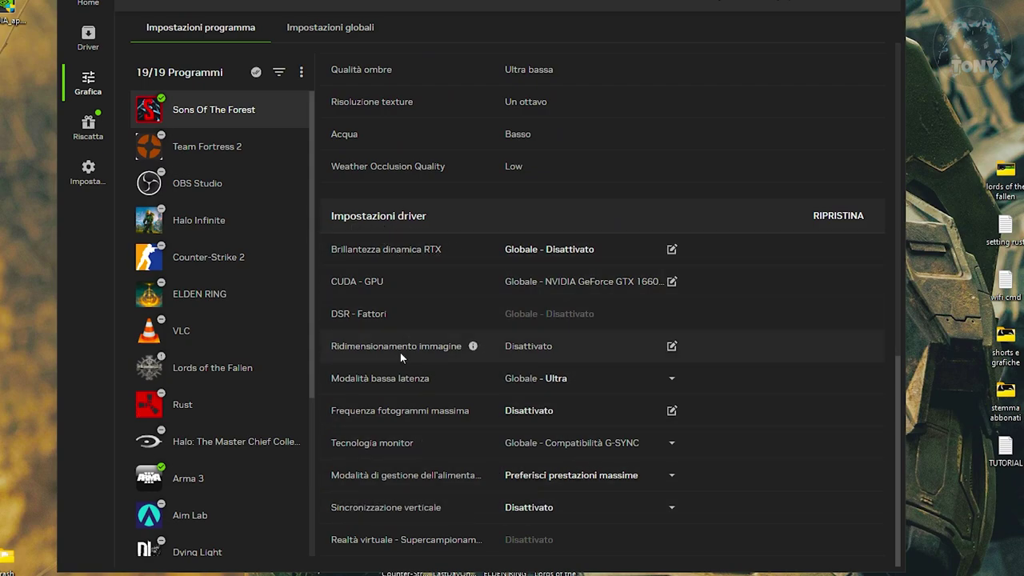
left_click(541, 350)
left_click(319, 251)
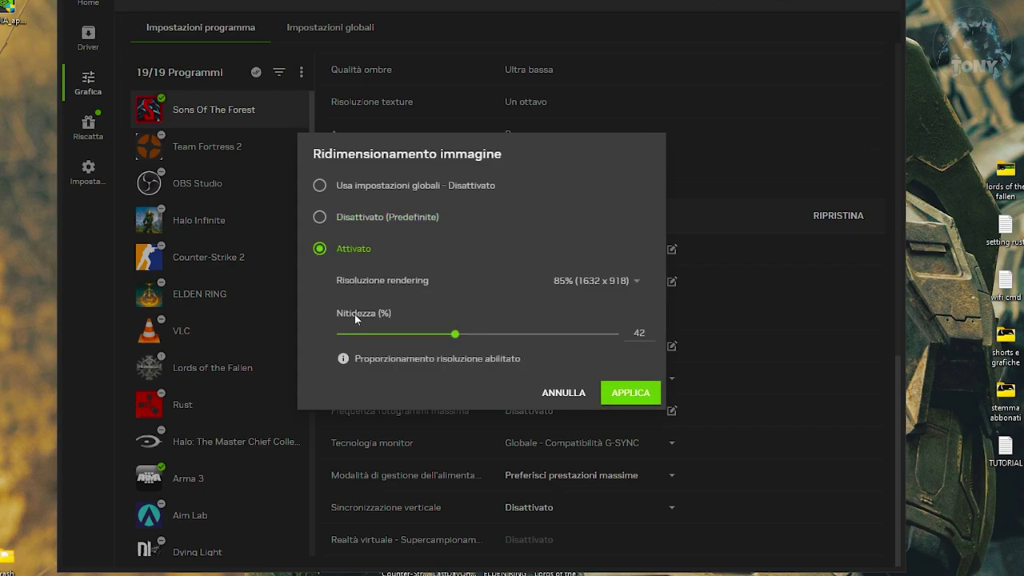
left_click_drag(454, 334, 328, 343)
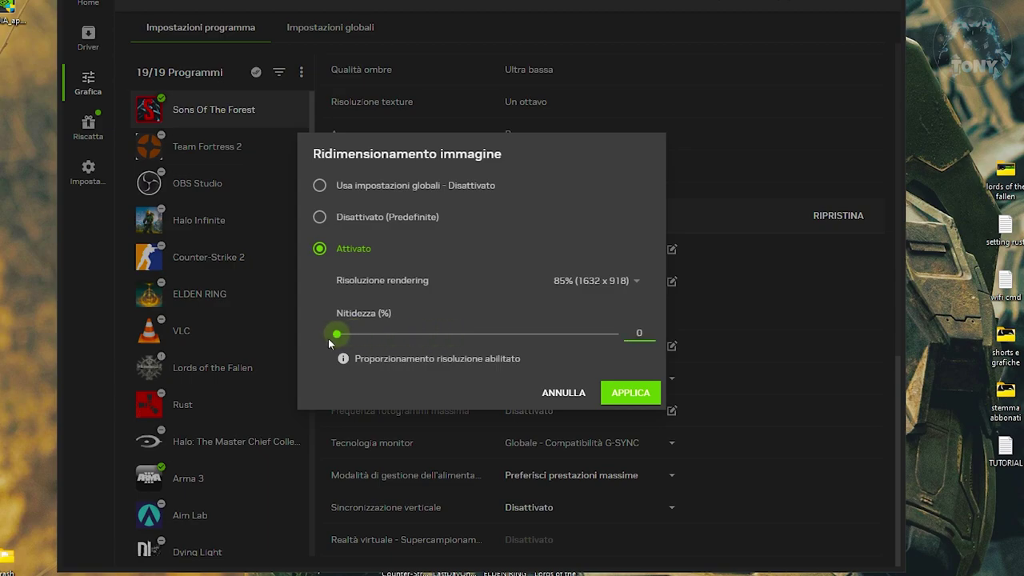
left_click(621, 392)
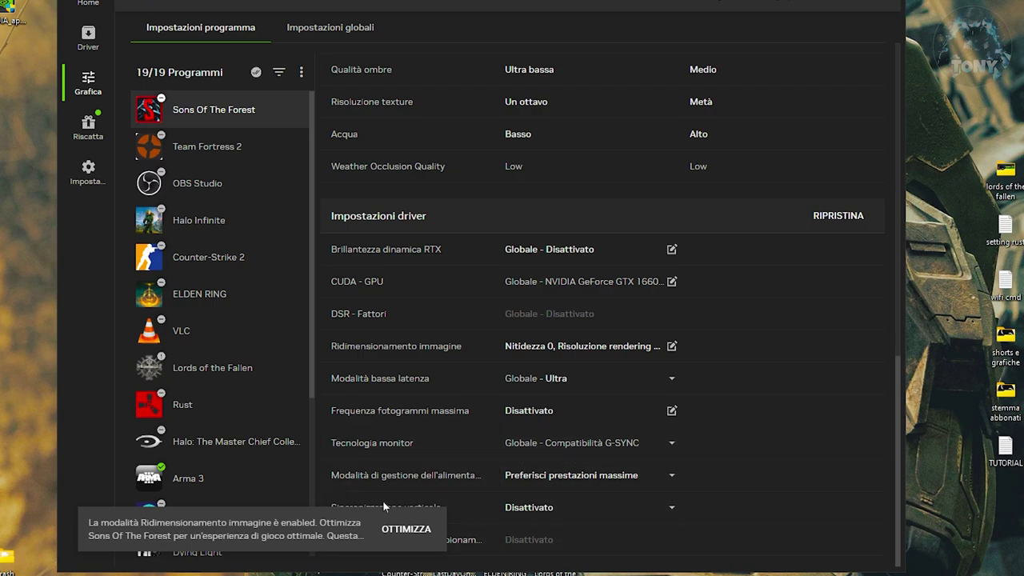
Step: Set vertical sync (Sincronizzazione verticale) to Disattivato for Sons Of The Forest, and open the global driver settings
left_click(529, 509)
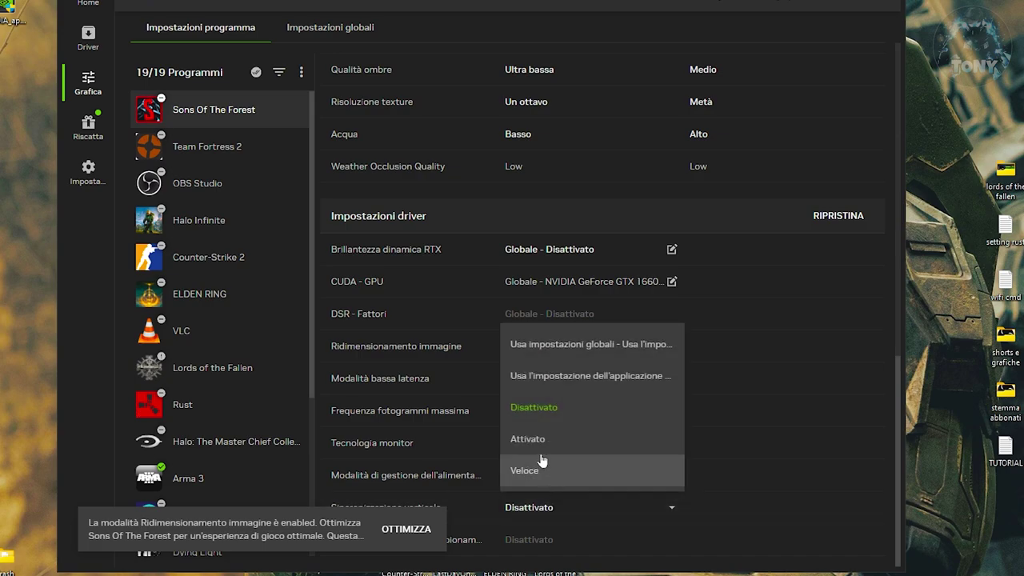
left_click(534, 407)
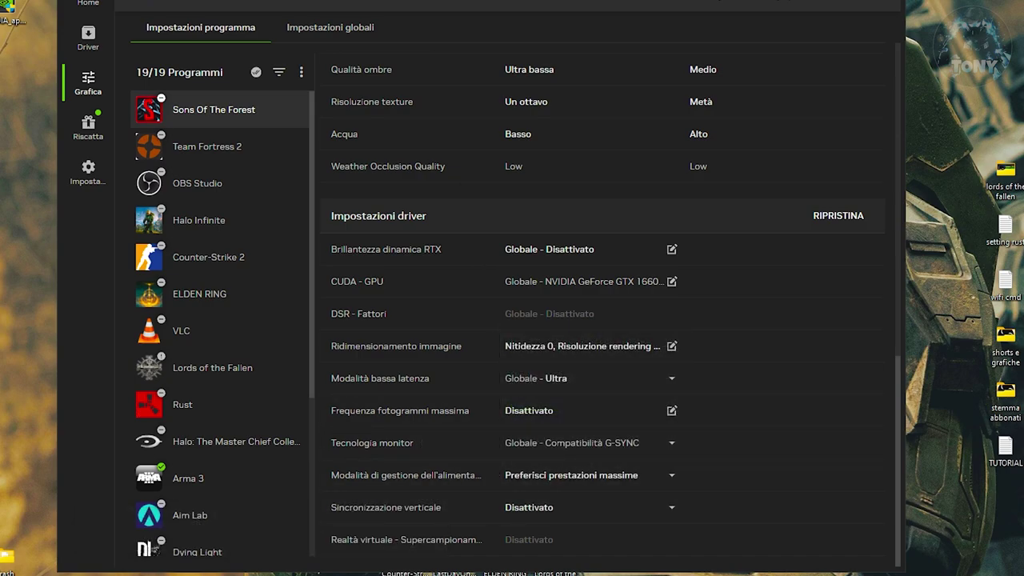
left_click(331, 27)
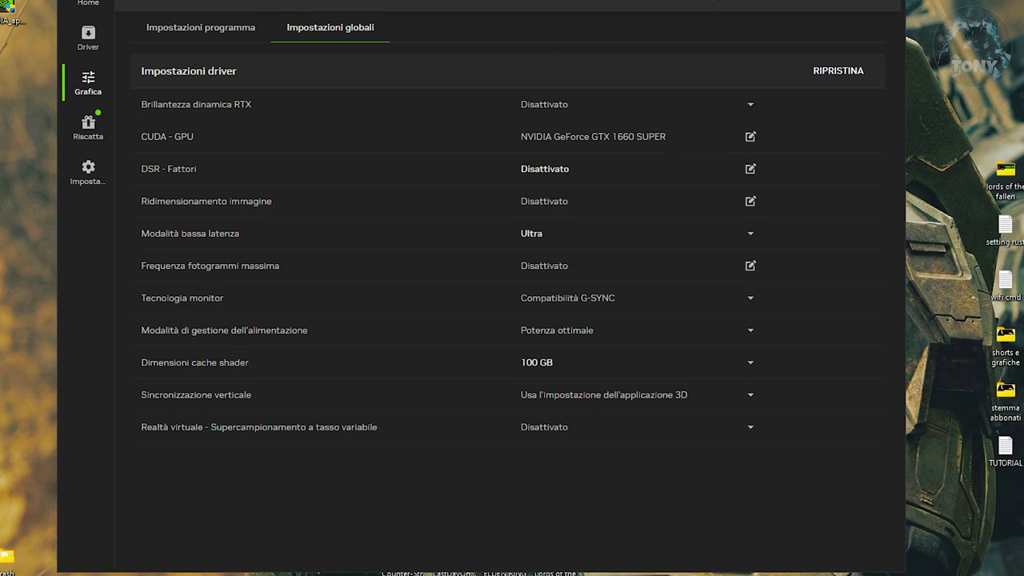
Step: Examine the Riscatta page's discount code field and its available and redeemed rewards
mouse_move(940, 567)
left_click(88, 127)
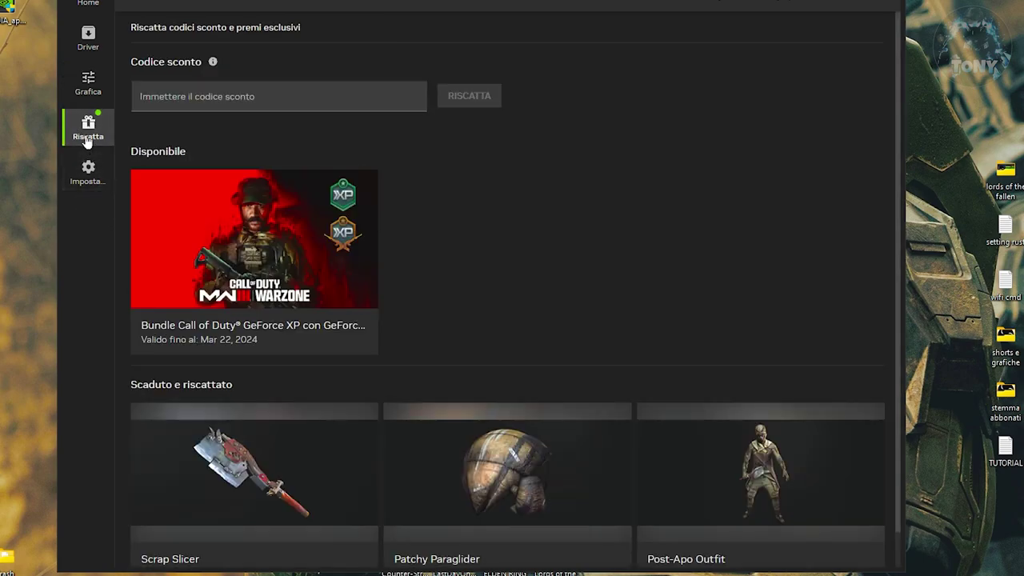
scroll(511, 285, "down", 1)
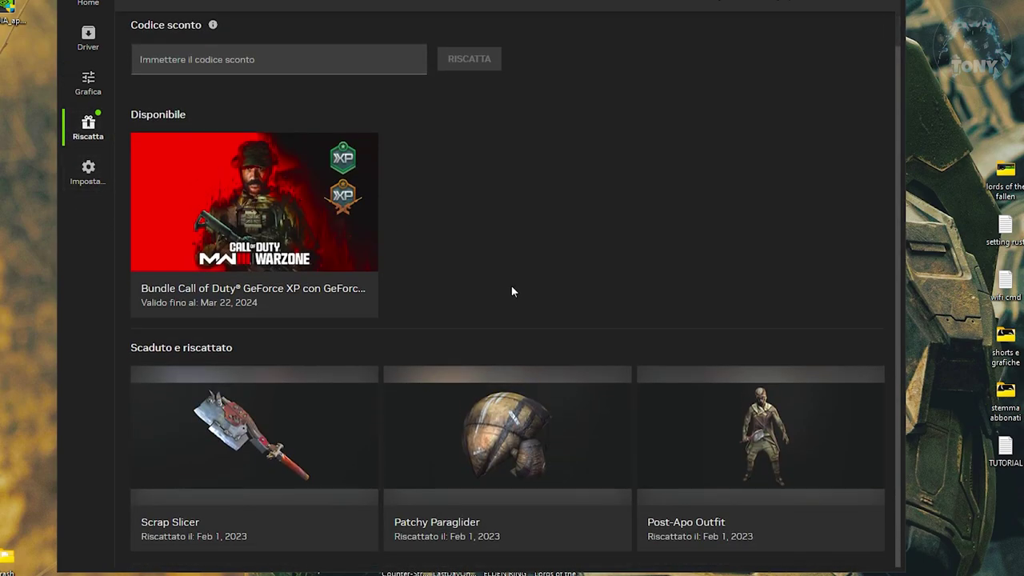
Step: Review the PC specifications, overlay functions, driver download and game search options in the Sistema settings
left_click(85, 175)
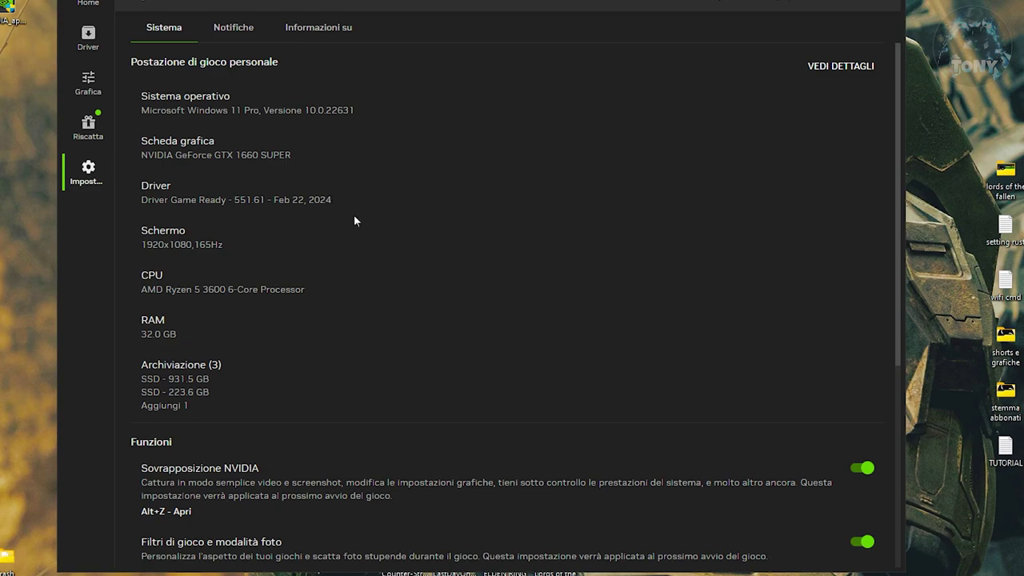
scroll(347, 244, "down", 3)
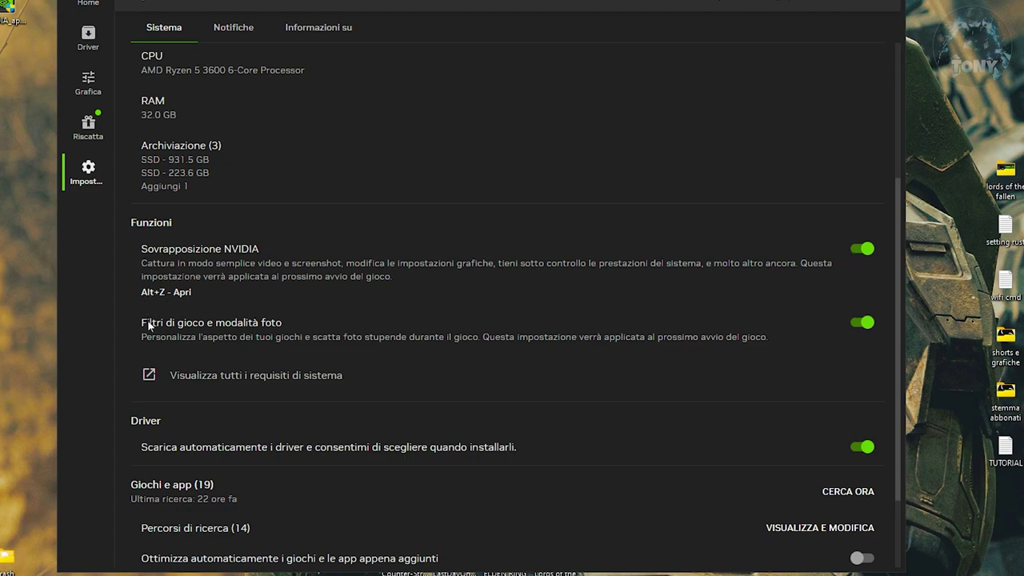
scroll(805, 442, "down", 3)
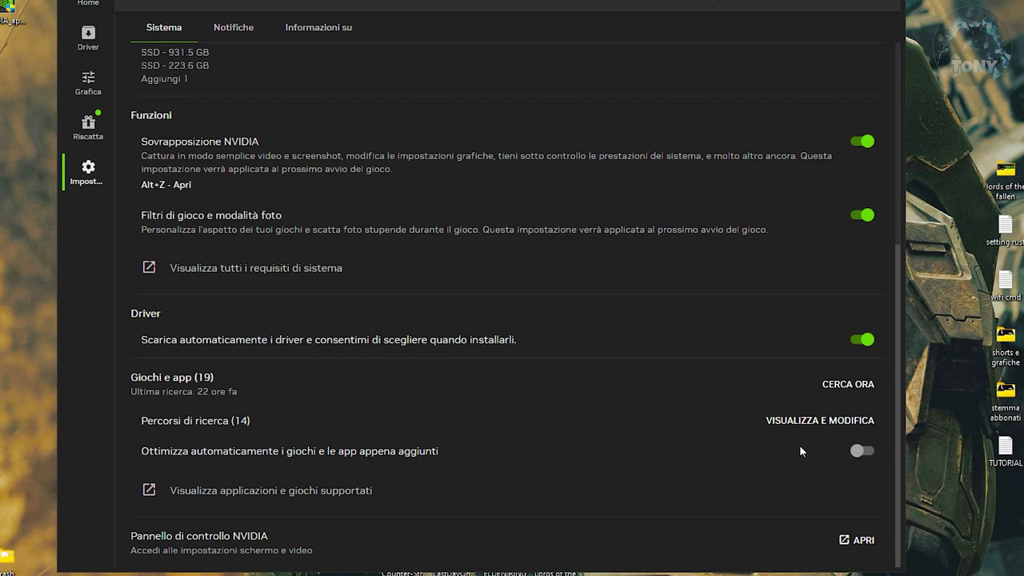
scroll(560, 431, "up", 8)
Step: Return to the NVIDIA app's home page and close the app
left_click(90, 5)
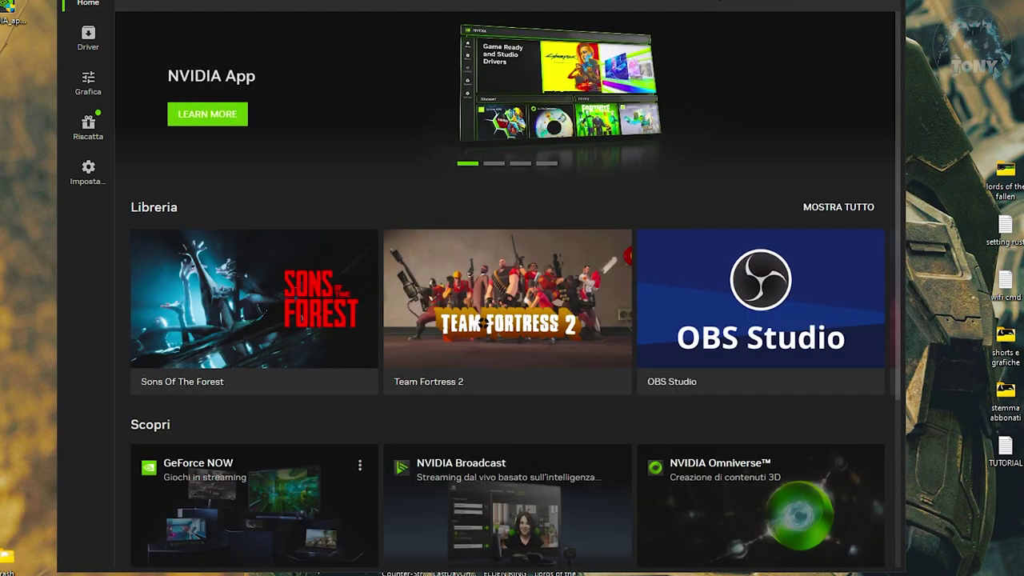
key("alt+F4")
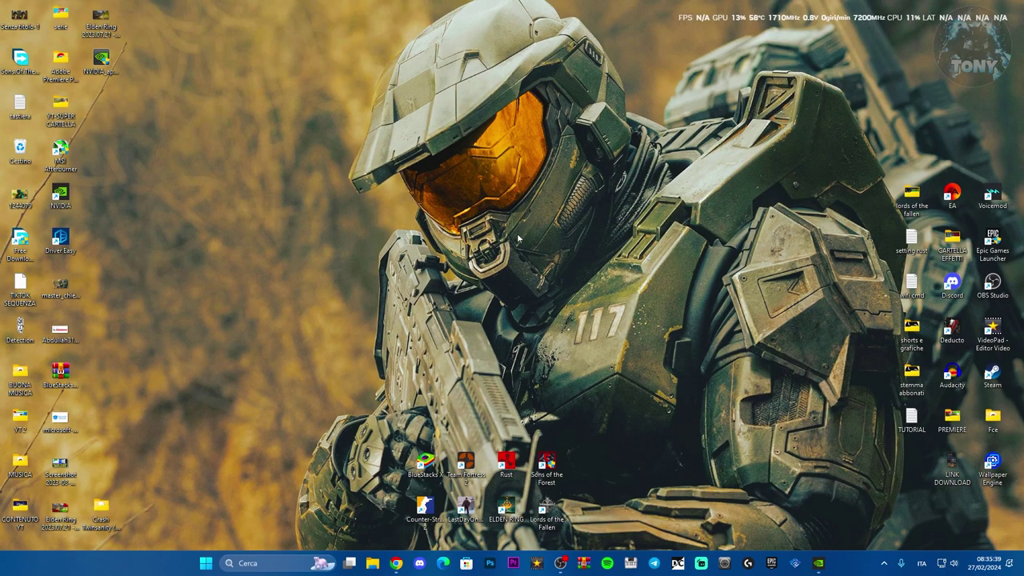
Step: Open the NVIDIA overlay and turn off Instant Replay
key("alt+z")
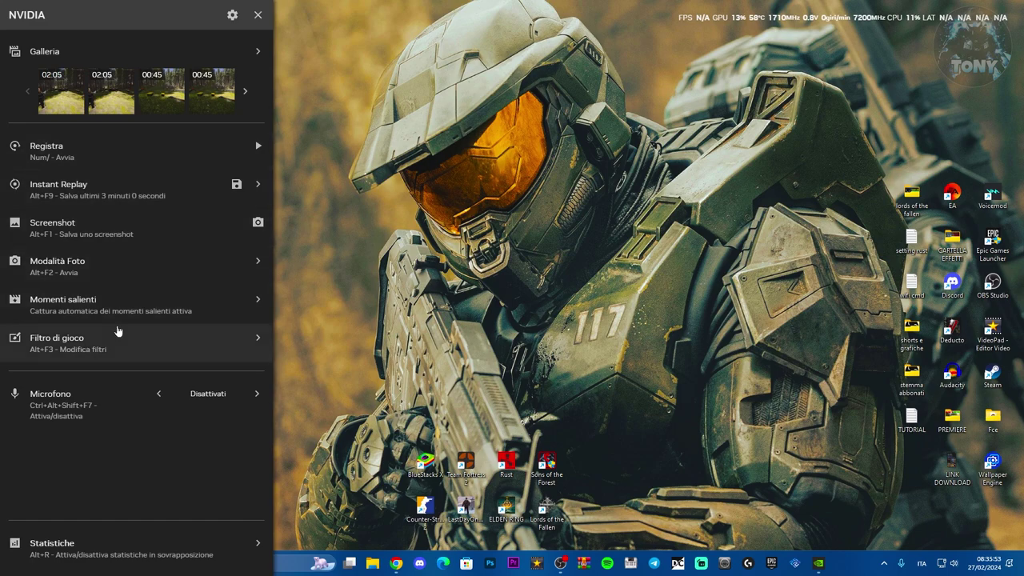
left_click(254, 189)
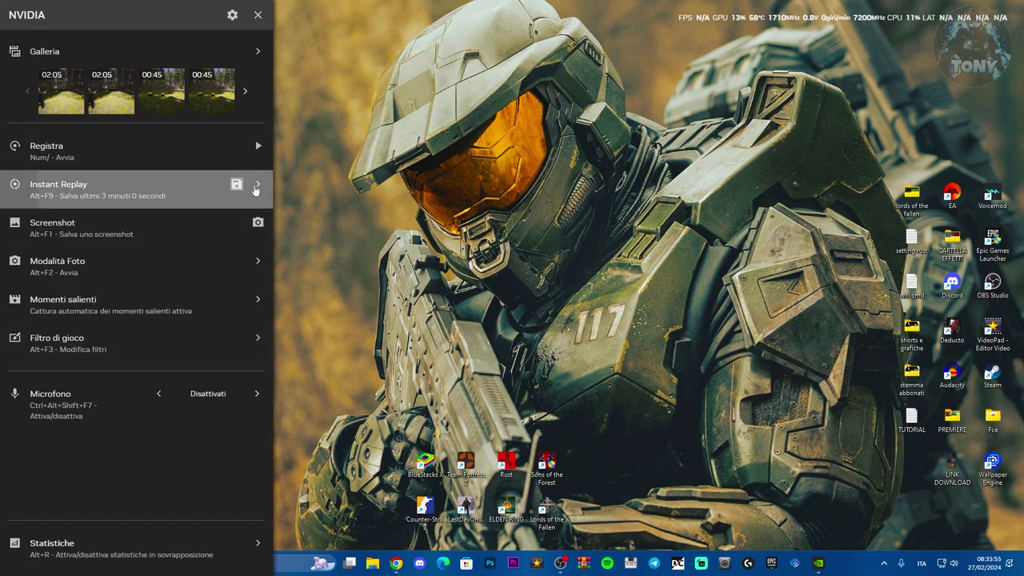
left_click(254, 52)
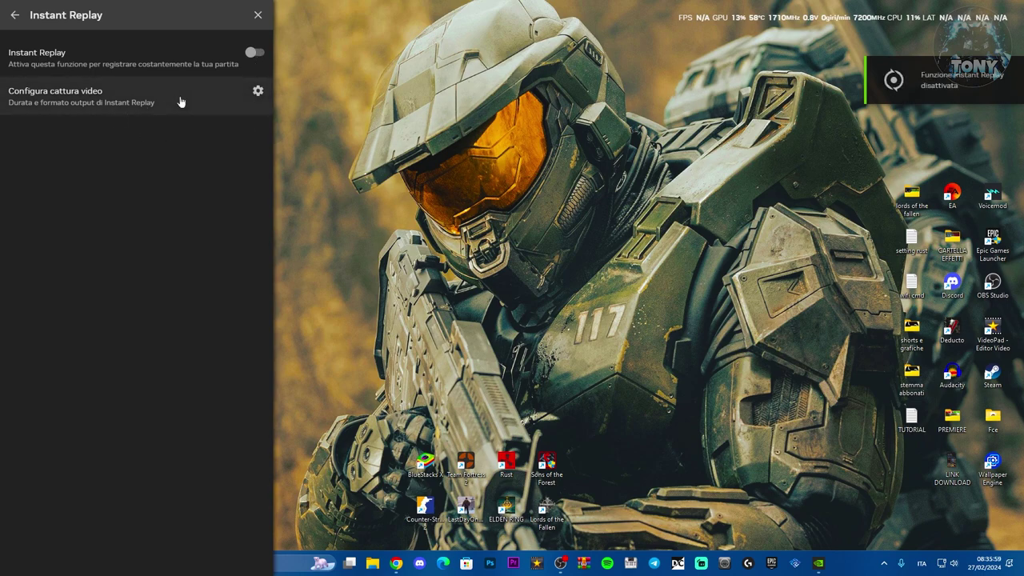
Step: Open the Instant Replay video capture settings and cycle the quality through its presets back to Personalizzata
left_click(259, 92)
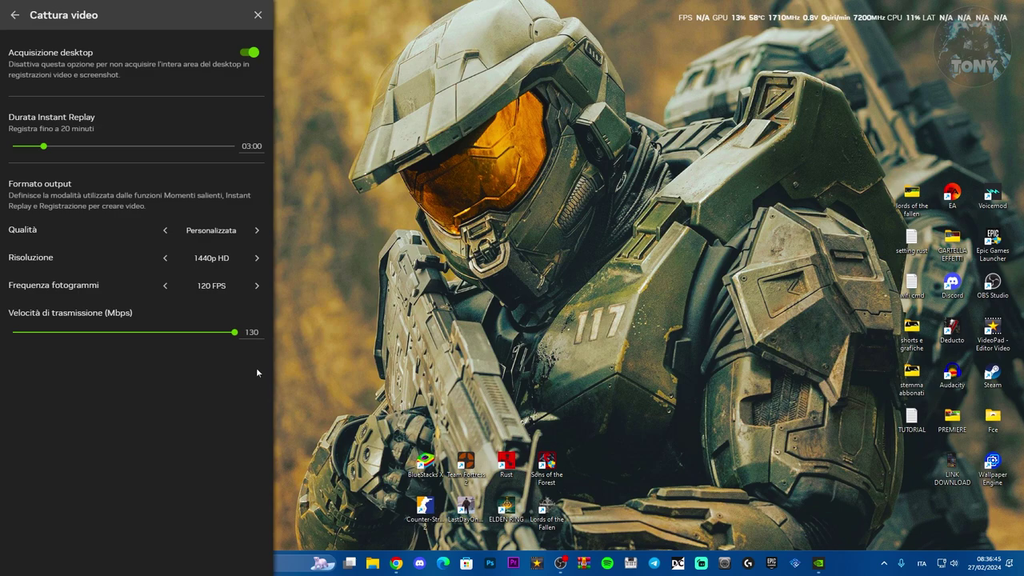
left_click(256, 231)
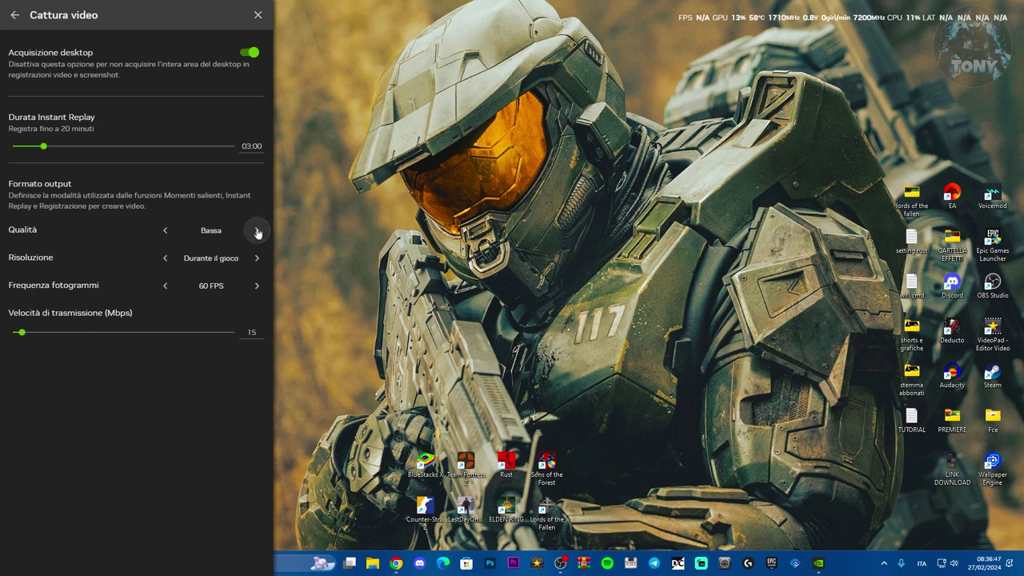
left_click(257, 230)
left_click(257, 231)
left_click(257, 231)
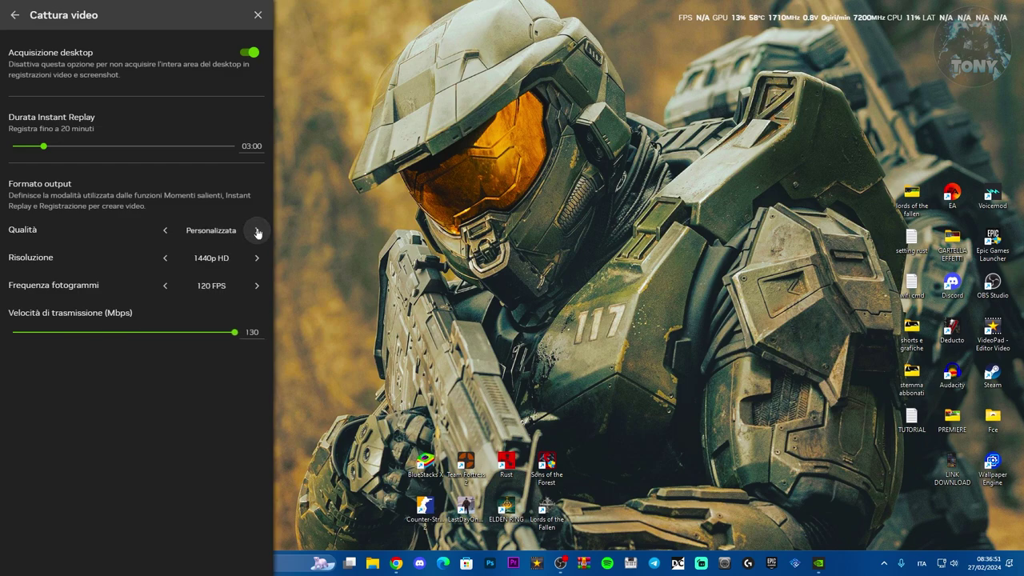
Step: Set the capture resolution to Durante il gioco, the frame rate to 120 FPS and the bitrate to 130 Mbps
left_click(257, 259)
left_click(257, 258)
left_click(165, 285)
left_click(165, 286)
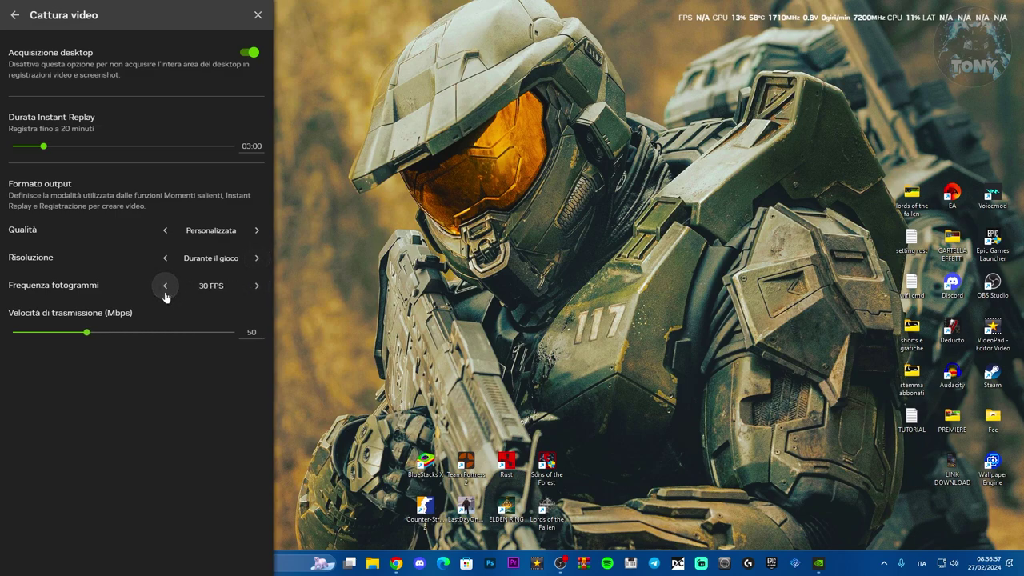
left_click(257, 286)
left_click(256, 286)
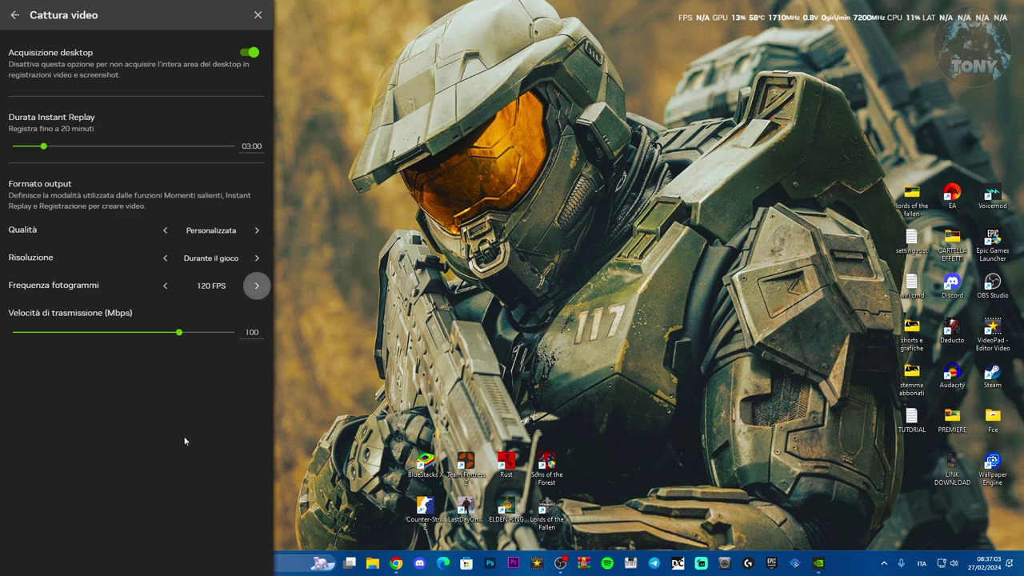
left_click_drag(178, 333, 234, 332)
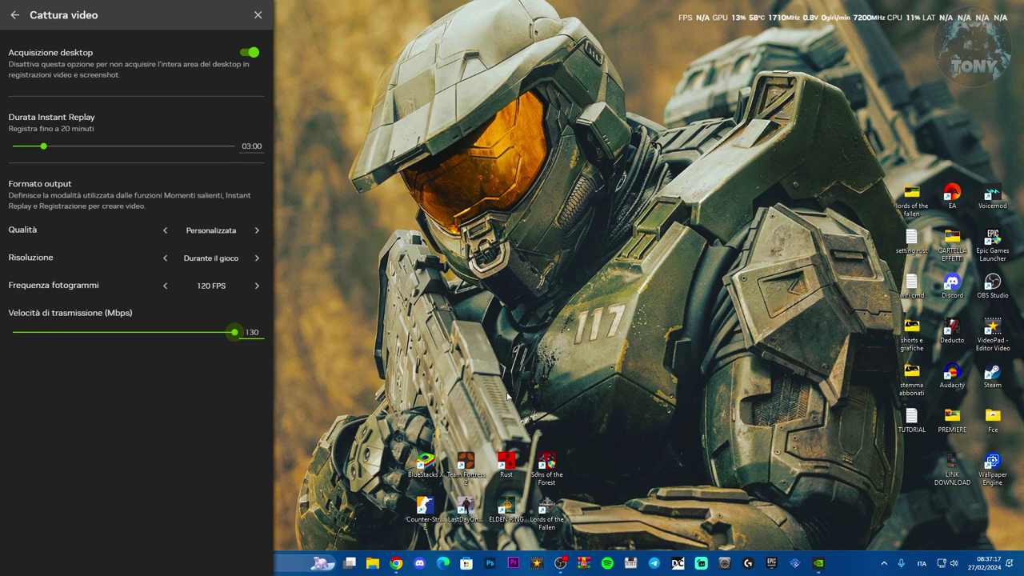
Step: Cycle the capture resolution to 1080p HD and raise the bitrate to its maximum
left_click(258, 258)
left_click(259, 260)
left_click(259, 259)
left_click(259, 259)
left_click(258, 259)
left_click(167, 261)
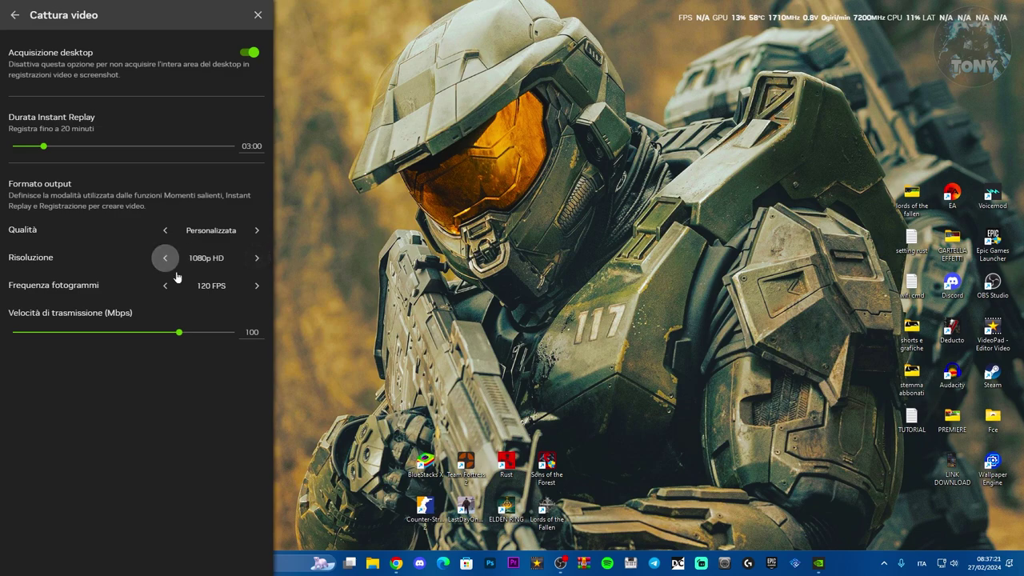
left_click_drag(177, 332, 234, 332)
Step: Turn Instant Replay back on and return to the overlay's main page
left_click(15, 16)
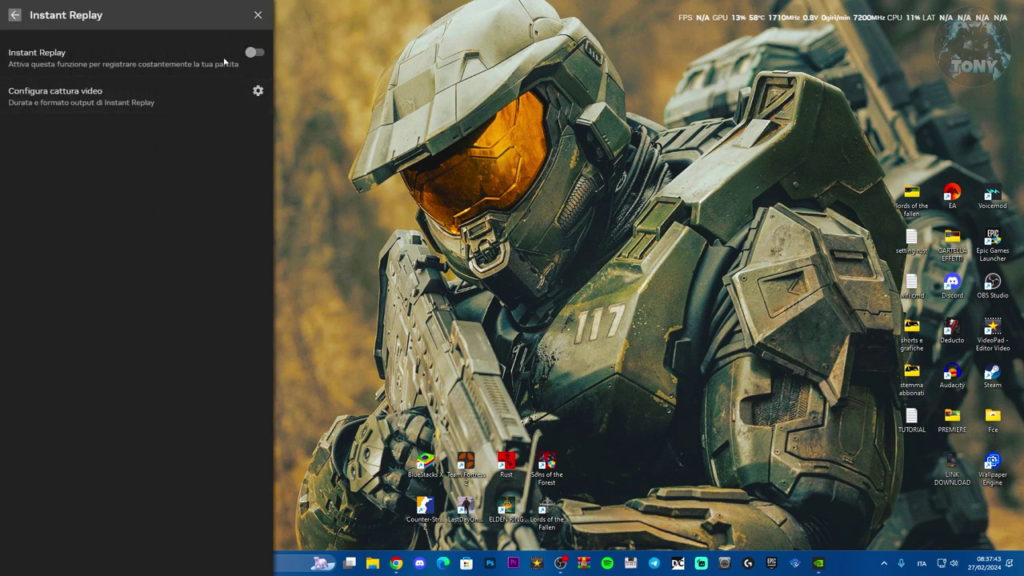
left_click(250, 52)
left_click(14, 16)
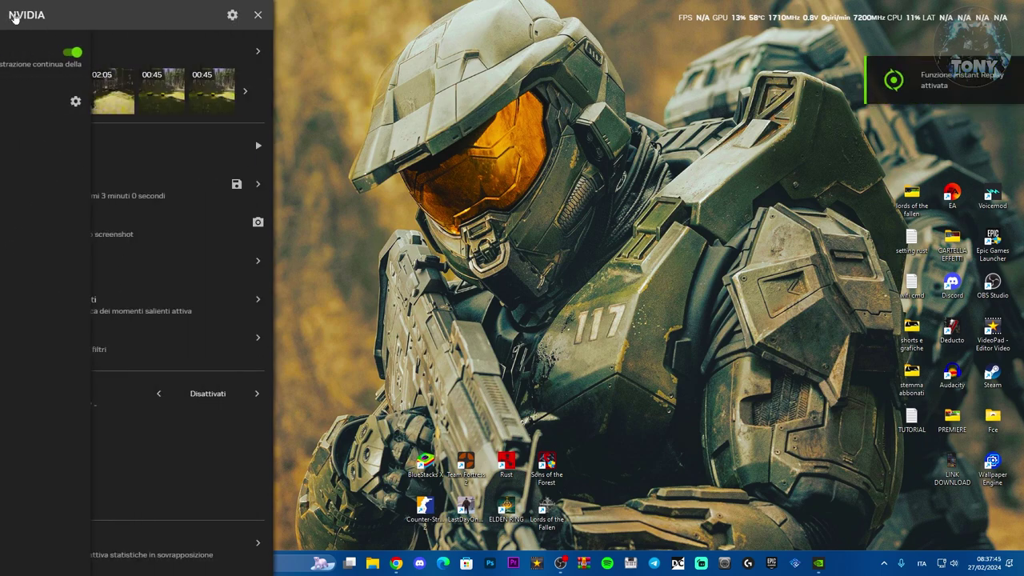
Step: Review the full list of keyboard shortcuts under Tasti di scelta rapida in the overlay's settings
left_click(231, 15)
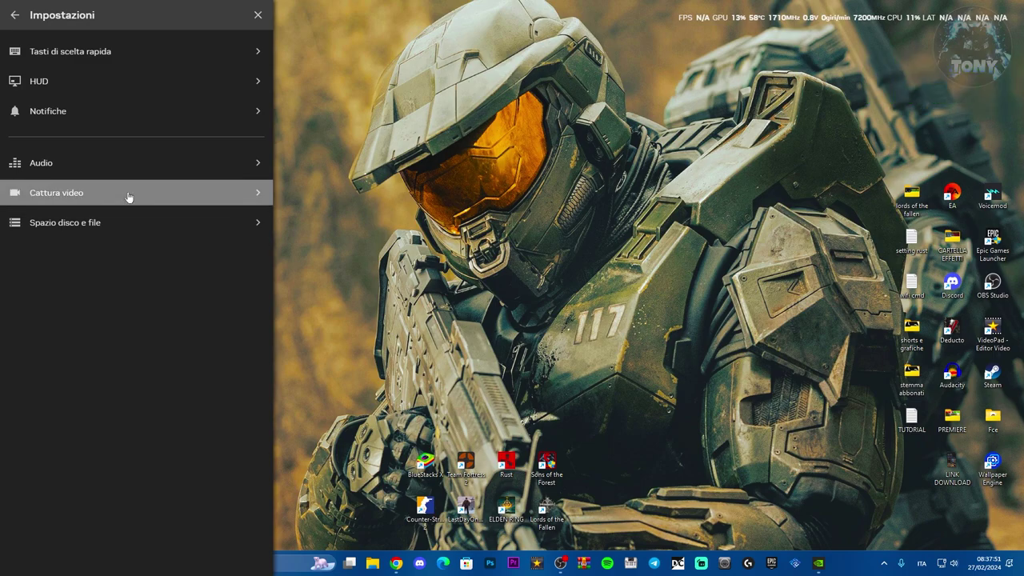
left_click(82, 56)
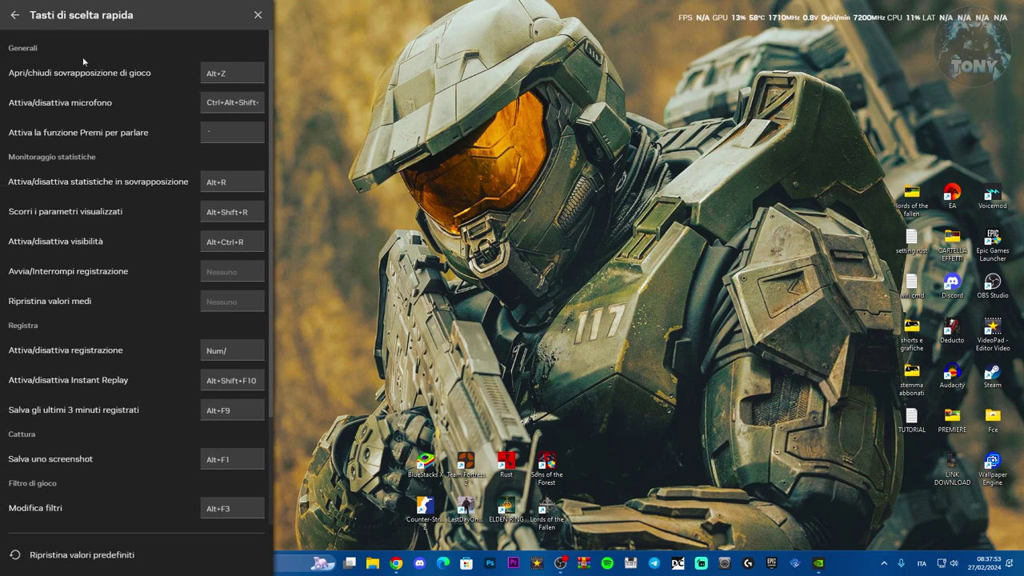
left_click_drag(270, 70, 266, 249)
scroll(267, 249, "up", 3)
scroll(240, 354, "down", 3)
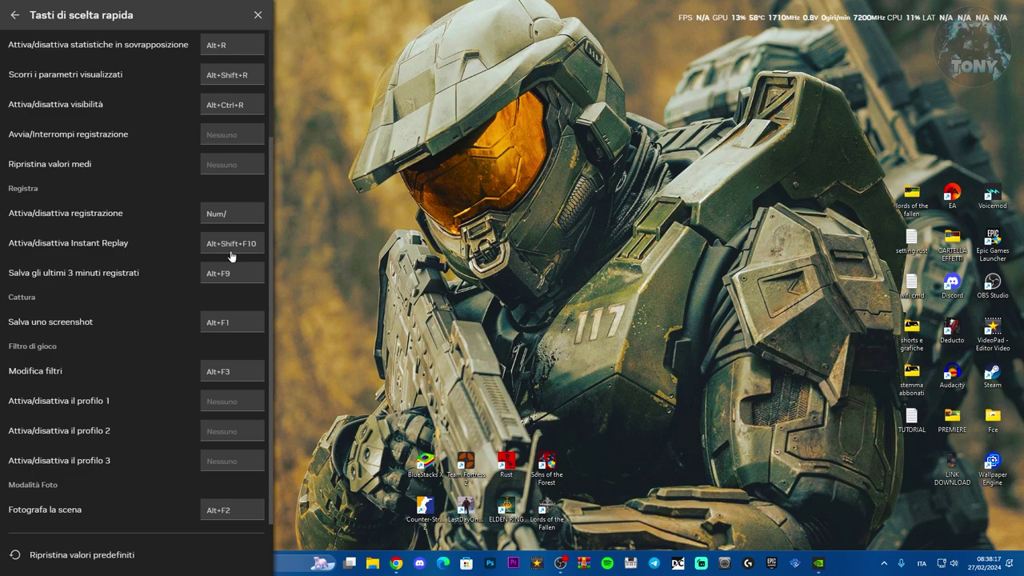
left_click_drag(272, 251, 283, 147)
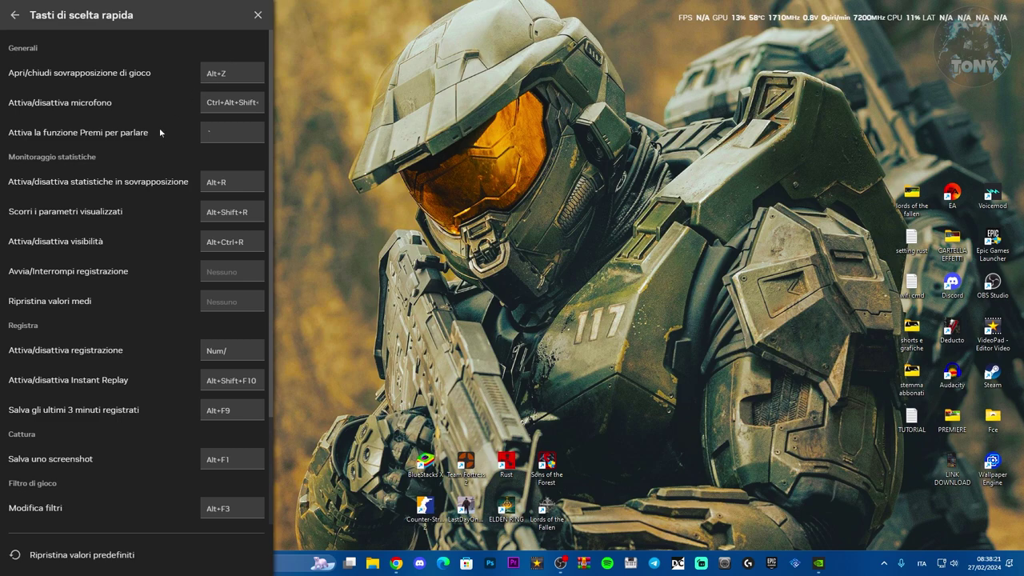
left_click(15, 15)
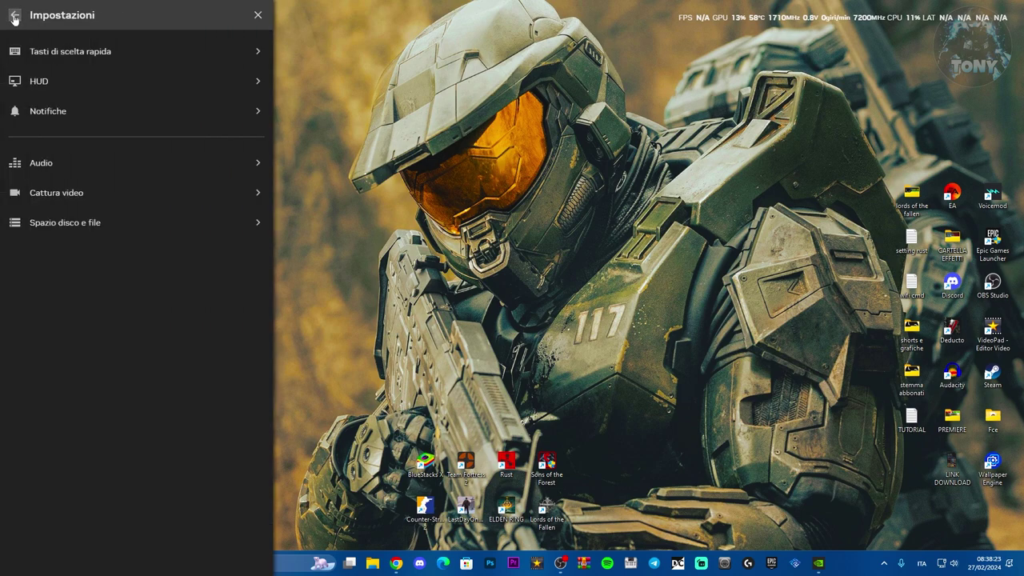
Step: Set the overlay's microphone source to Microphone (MICUSB) in the audio settings
left_click(84, 161)
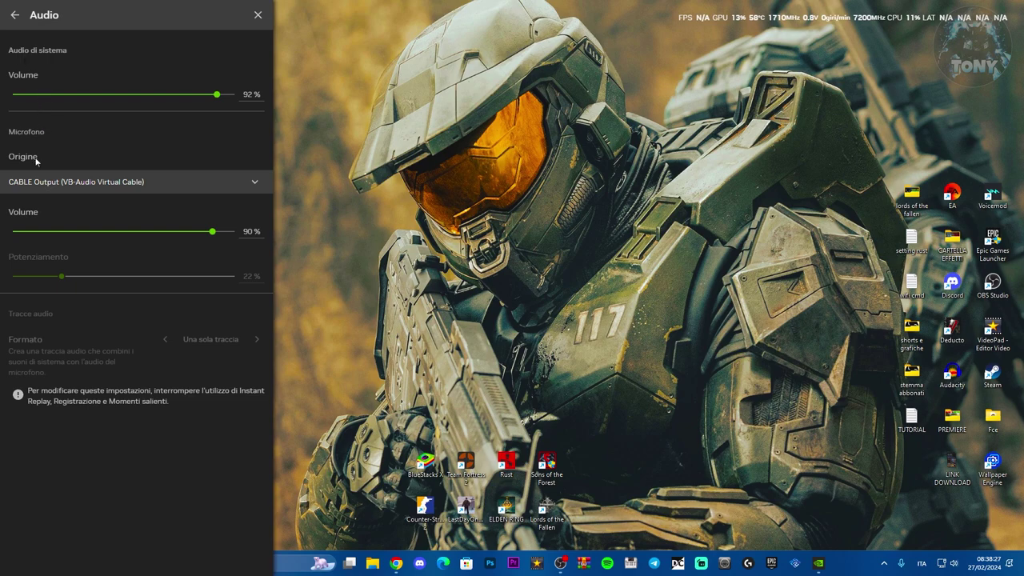
left_click(231, 183)
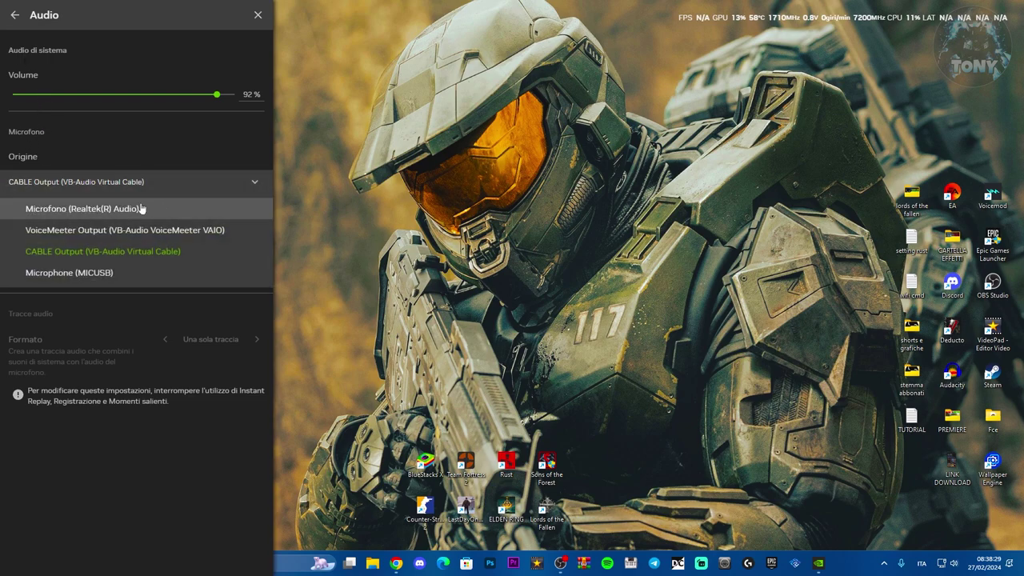
left_click(71, 275)
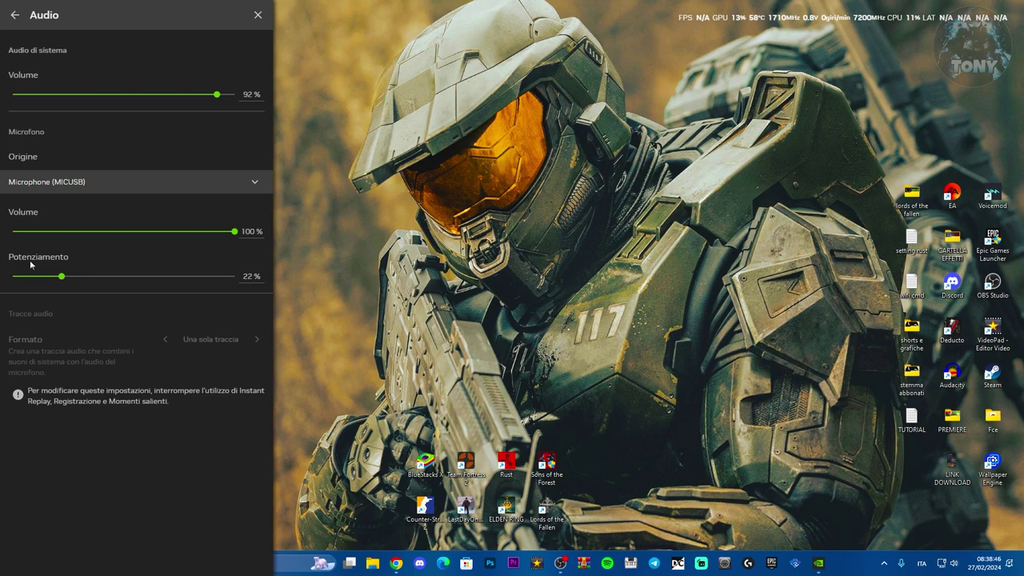
left_click(14, 14)
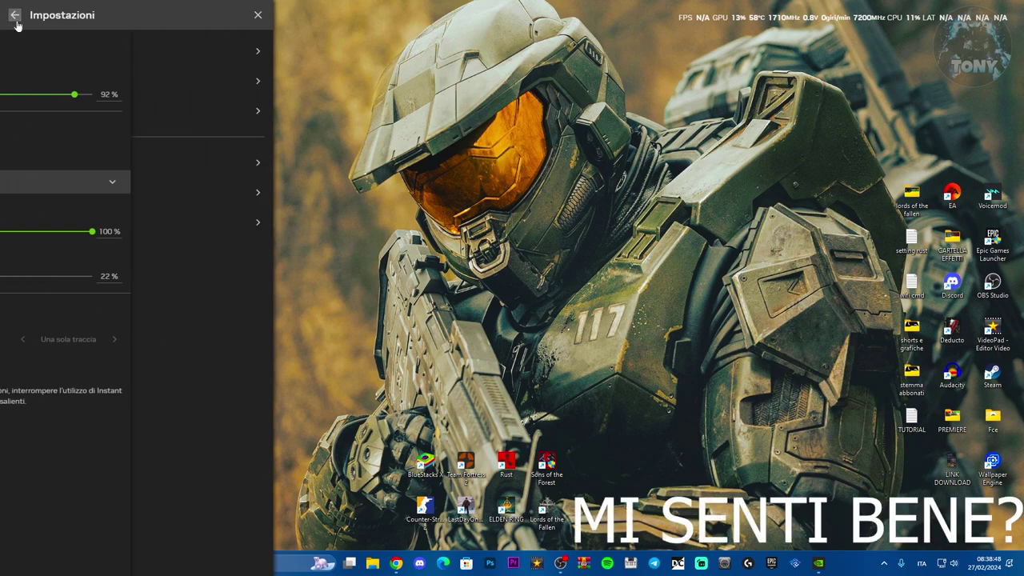
Step: Check the file locations under Spazio disco e file, close the overlay and open D:\A PLAY in File Explorer
left_click(72, 222)
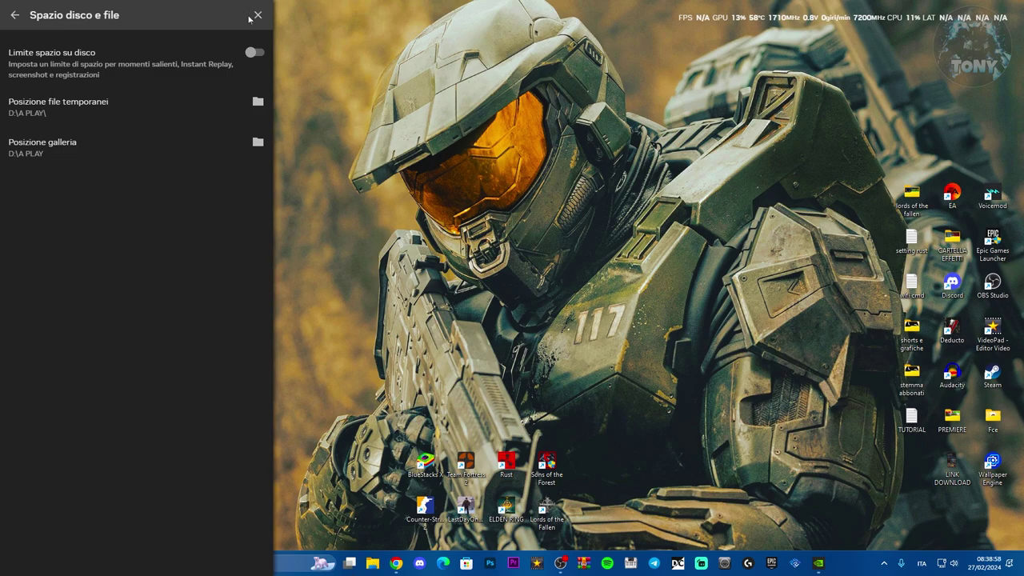
key("alt+z")
left_click(373, 563)
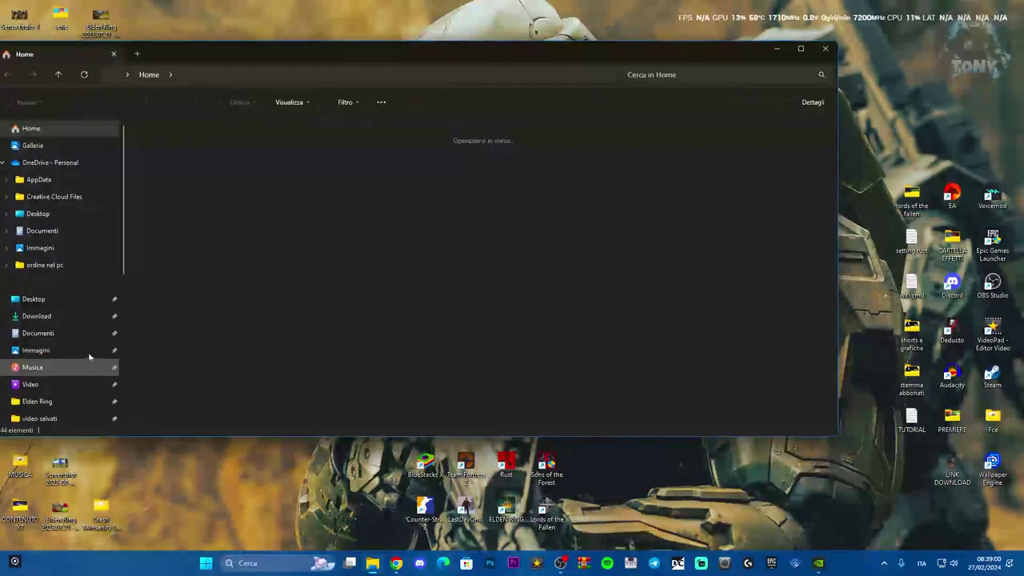
left_click(88, 320)
double_click(333, 156)
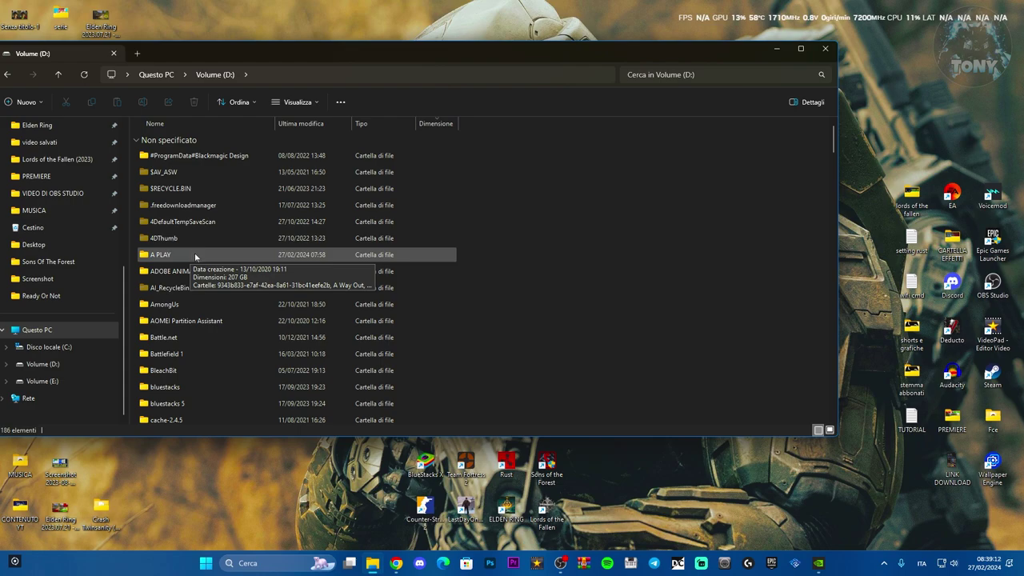
double_click(194, 255)
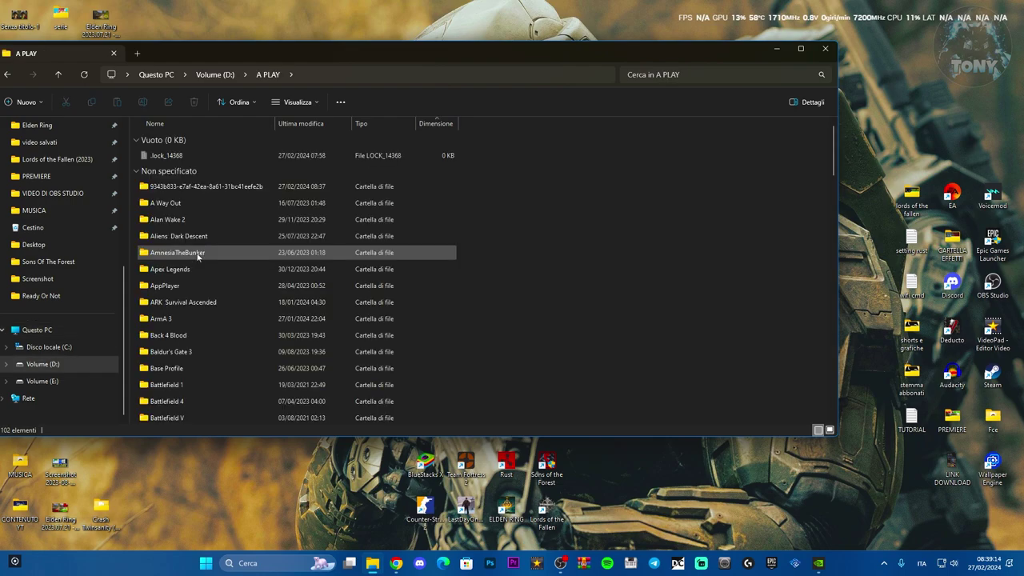
Step: Look through the game folders in A PLAY and open the Sons Of The Forest folder
scroll(509, 295, "down", 15)
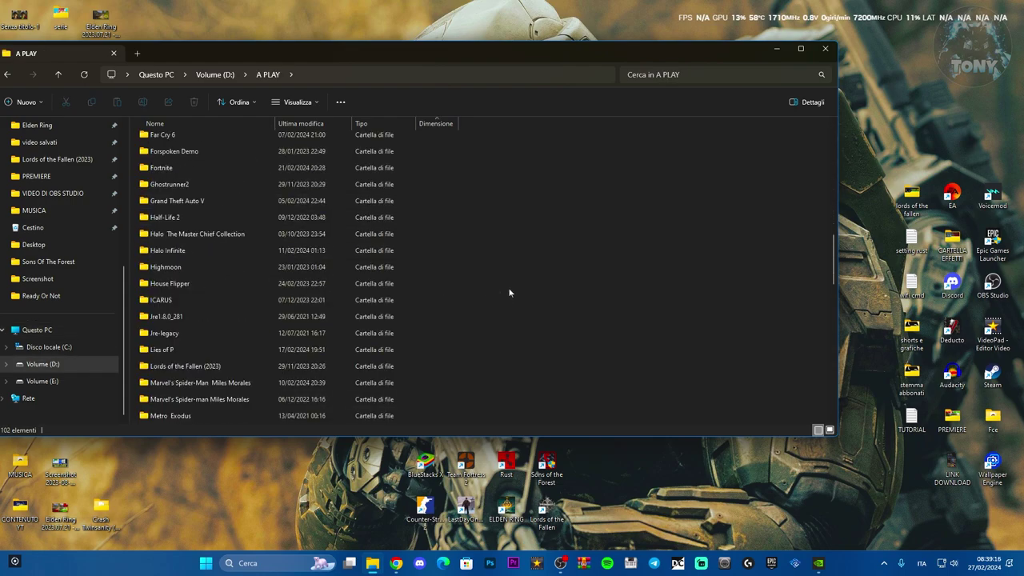
scroll(509, 293, "up", 15)
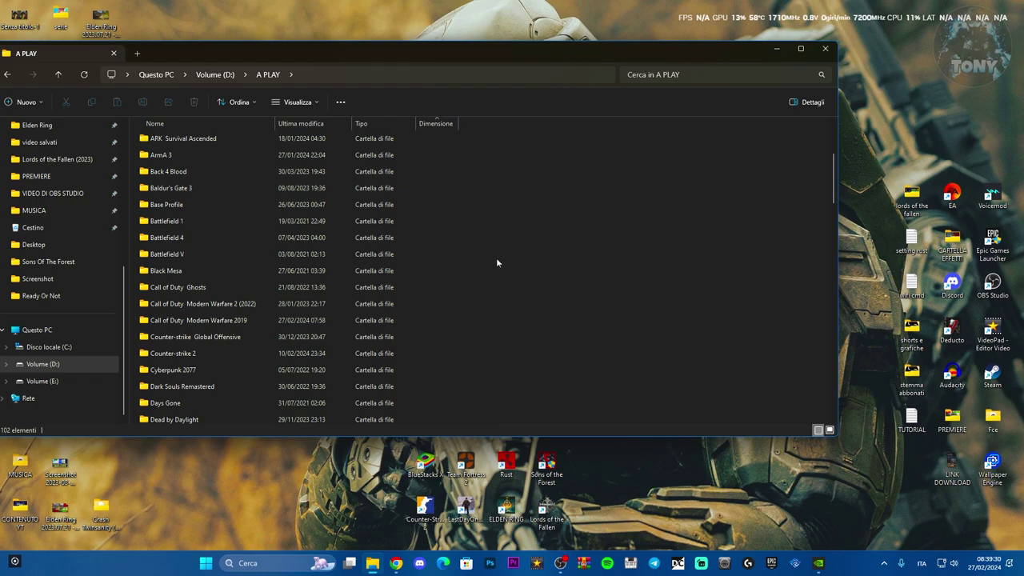
scroll(470, 285, "down", 10)
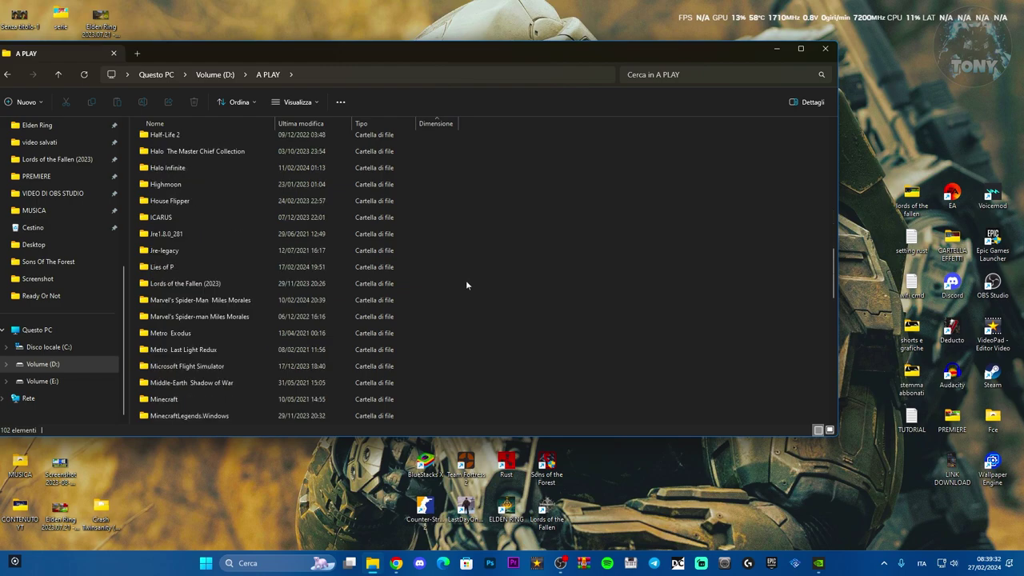
scroll(462, 282, "down", 10)
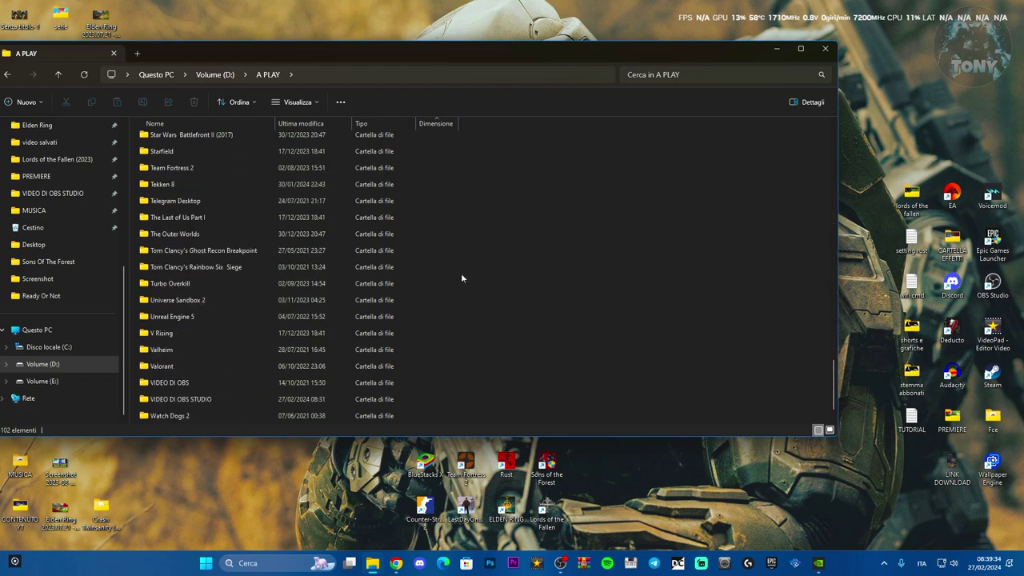
scroll(461, 277, "down", 1)
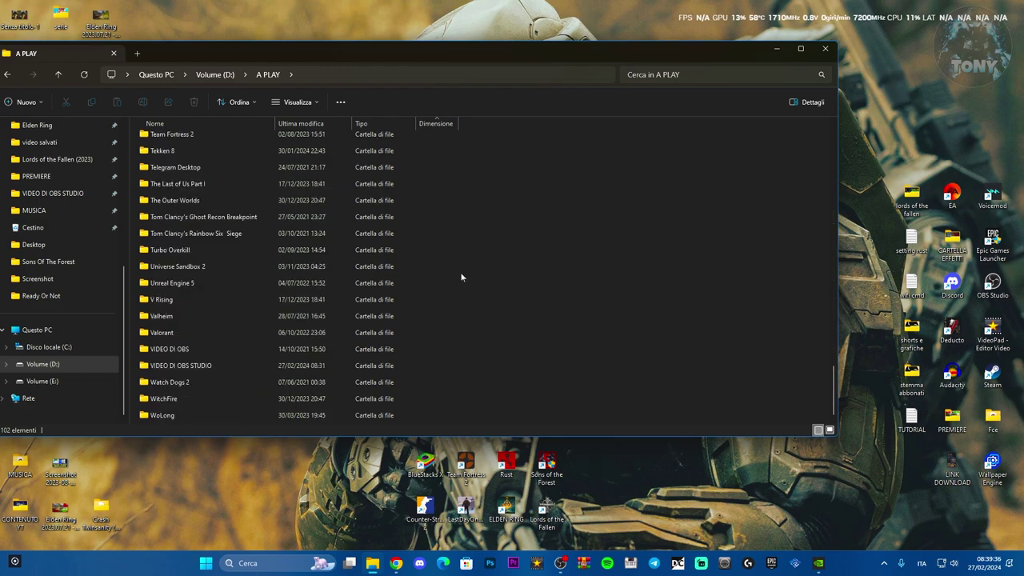
scroll(460, 277, "up", 3)
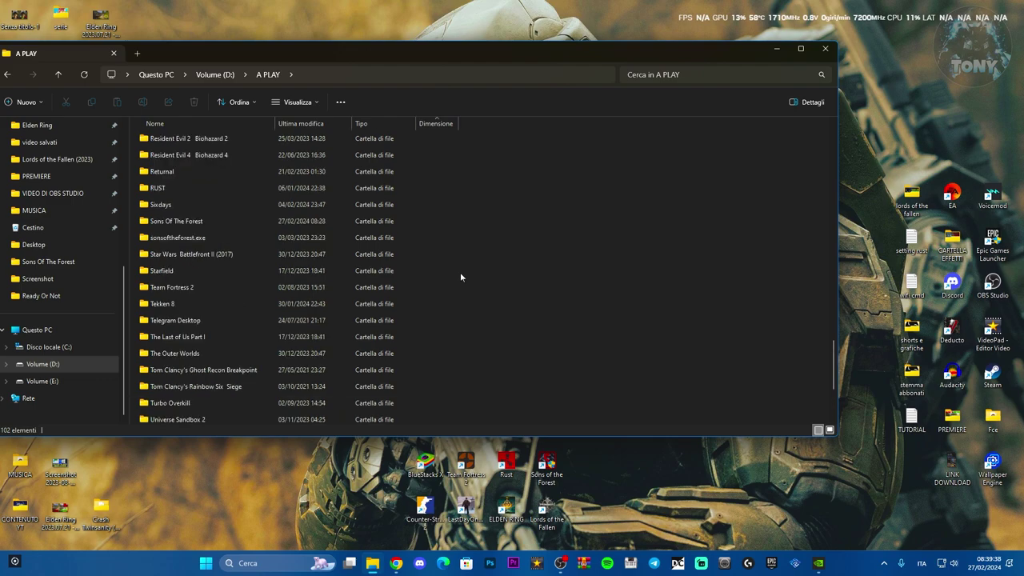
double_click(213, 238)
left_click(6, 75)
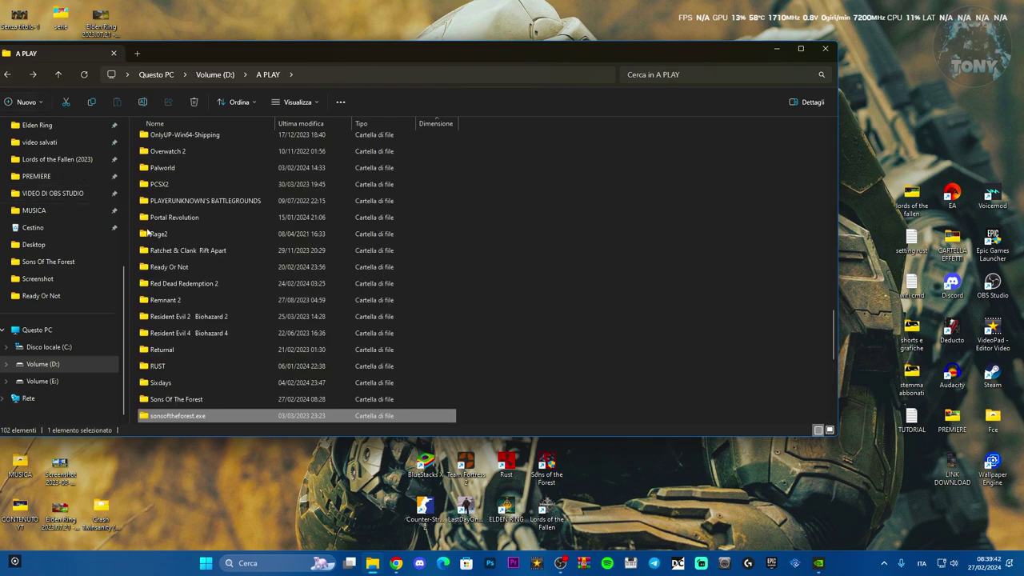
double_click(234, 390)
Step: Play the Sons of the Forest 2024.02.27 - 08.28.50.06.DVR clip, skip through it, view it full screen and close the player
left_click(444, 158)
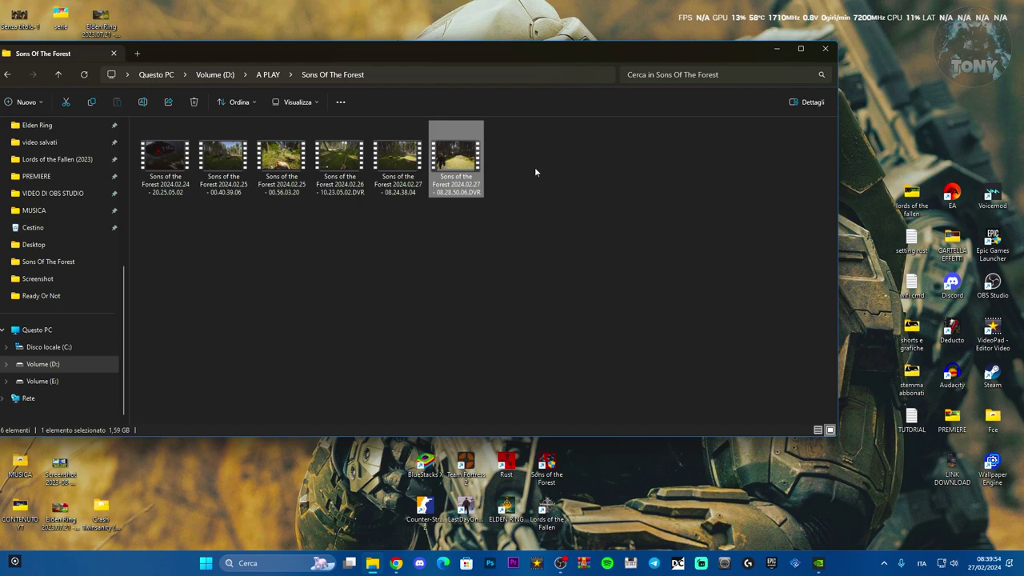
double_click(478, 160)
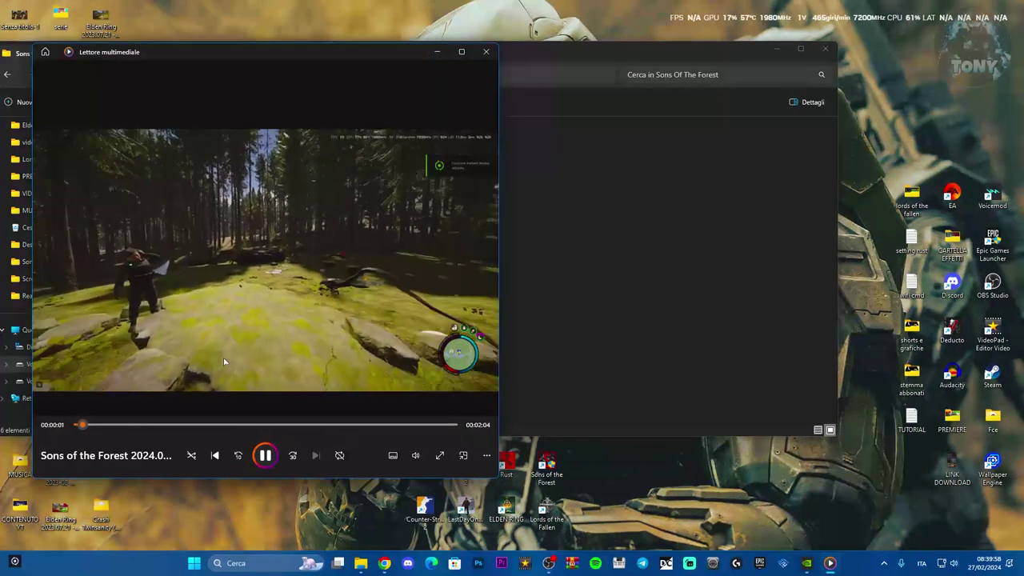
left_click(143, 425)
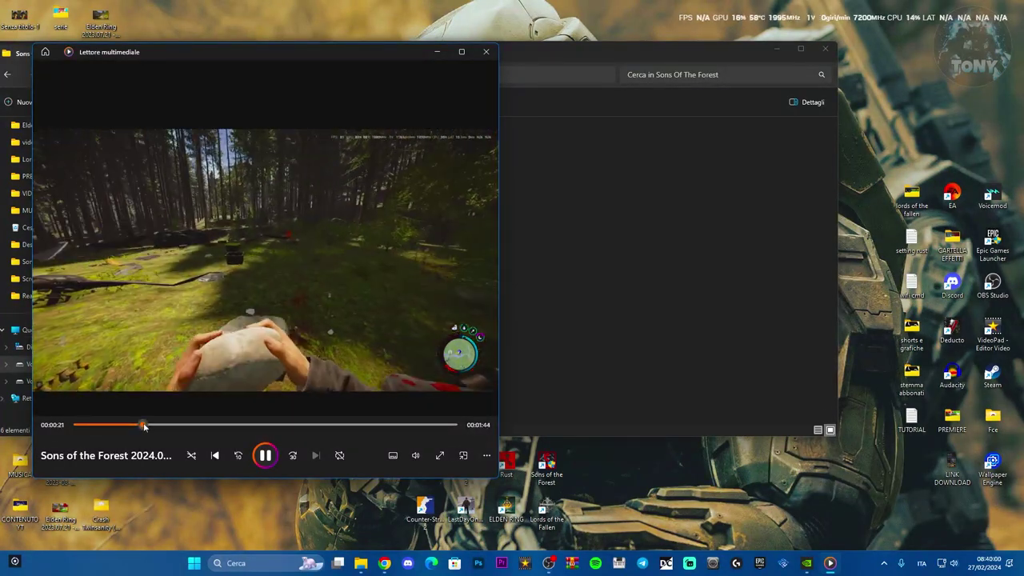
left_click_drag(127, 426, 93, 428)
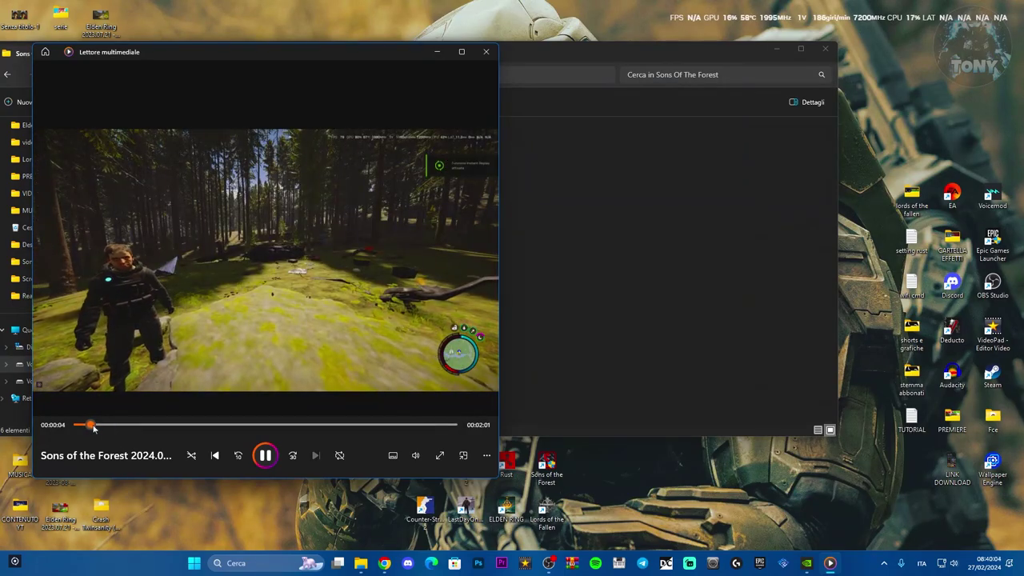
double_click(154, 363)
double_click(154, 362)
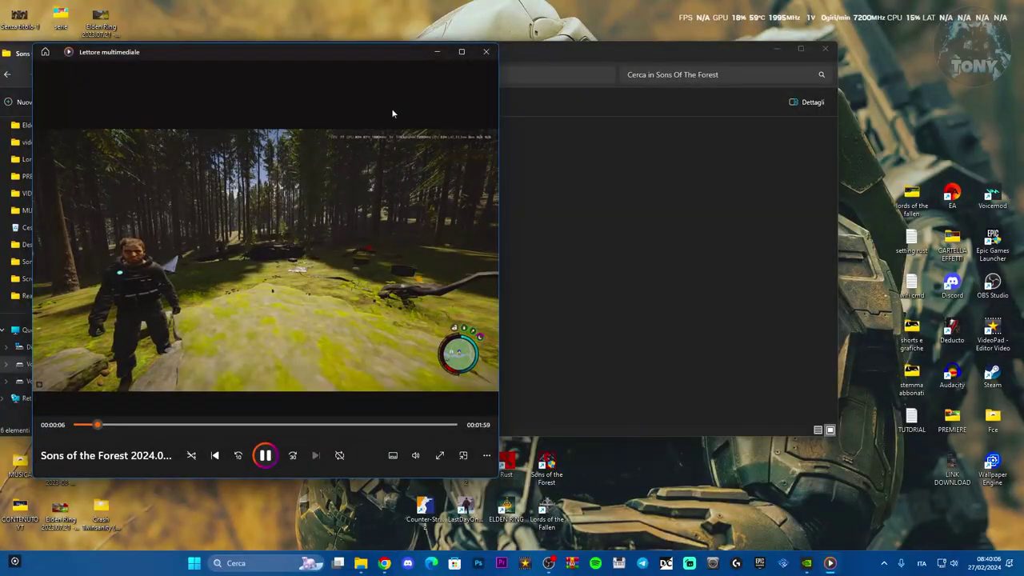
left_click(486, 52)
Step: Check the frame size and frame rate in the details of the 08.28.50.06.DVR clip's properties, then close the folder window
right_click(448, 167)
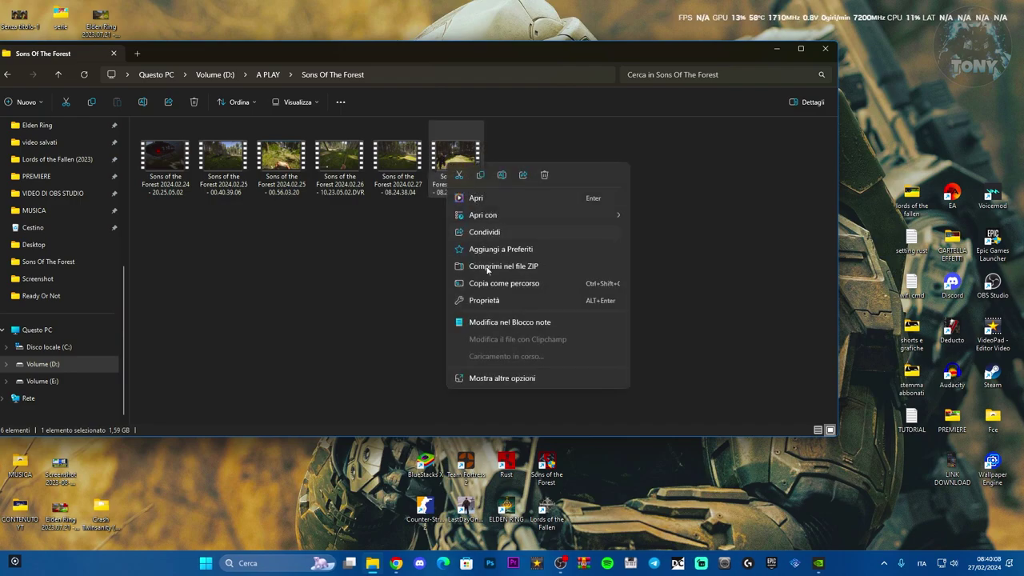
left_click(472, 382)
left_click(479, 455)
left_click(528, 188)
left_click(491, 310)
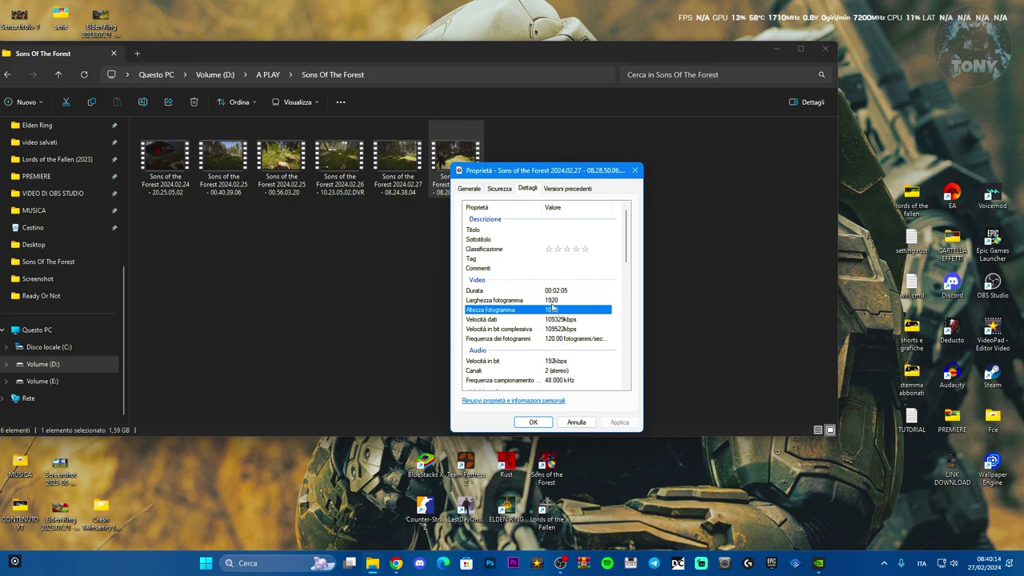
left_click(539, 424)
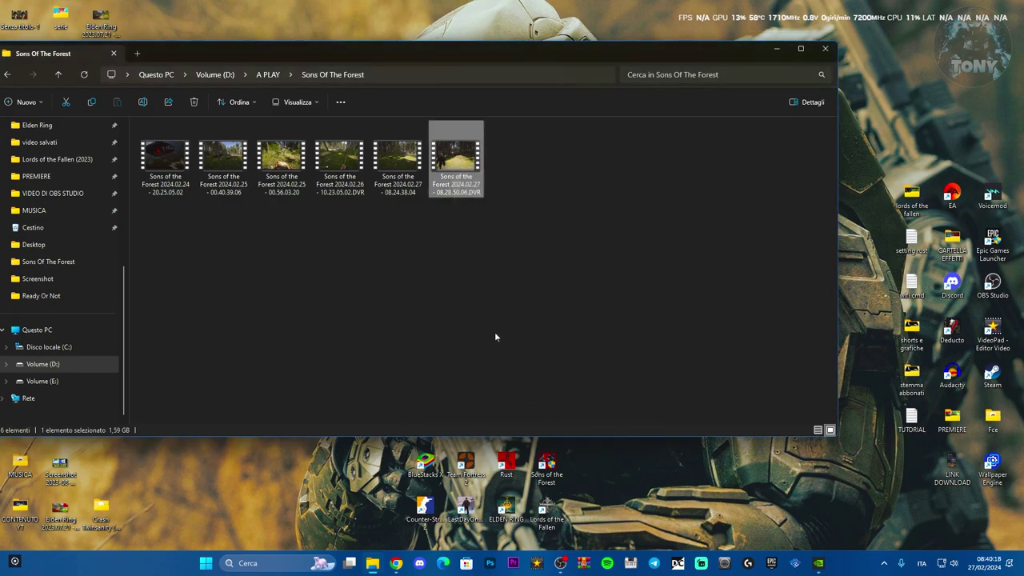
left_click(825, 48)
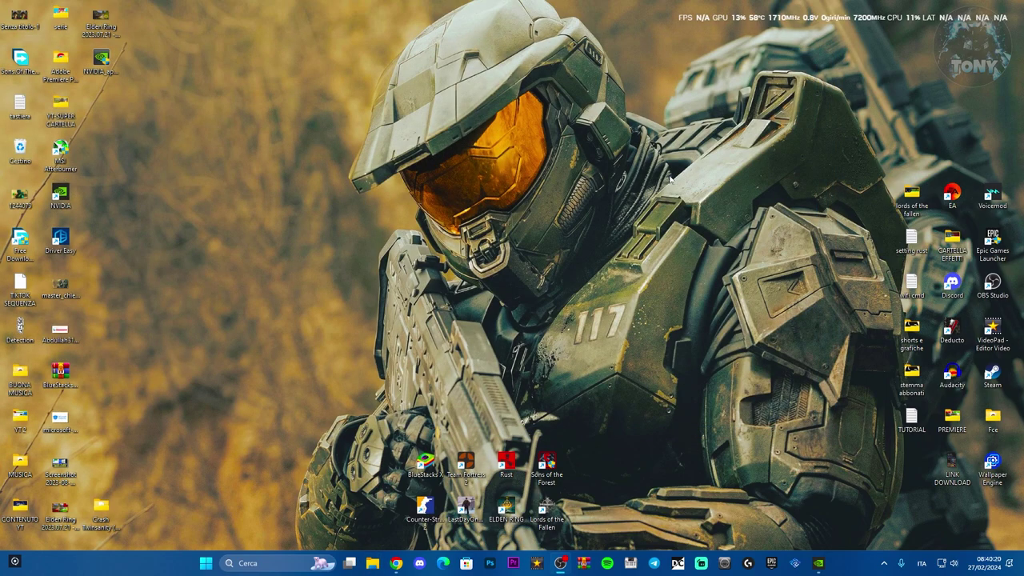
Step: Open the NVIDIA overlay and enable all Fortnite highlights under Momenti salienti, checking its list of captured events
key("alt+z")
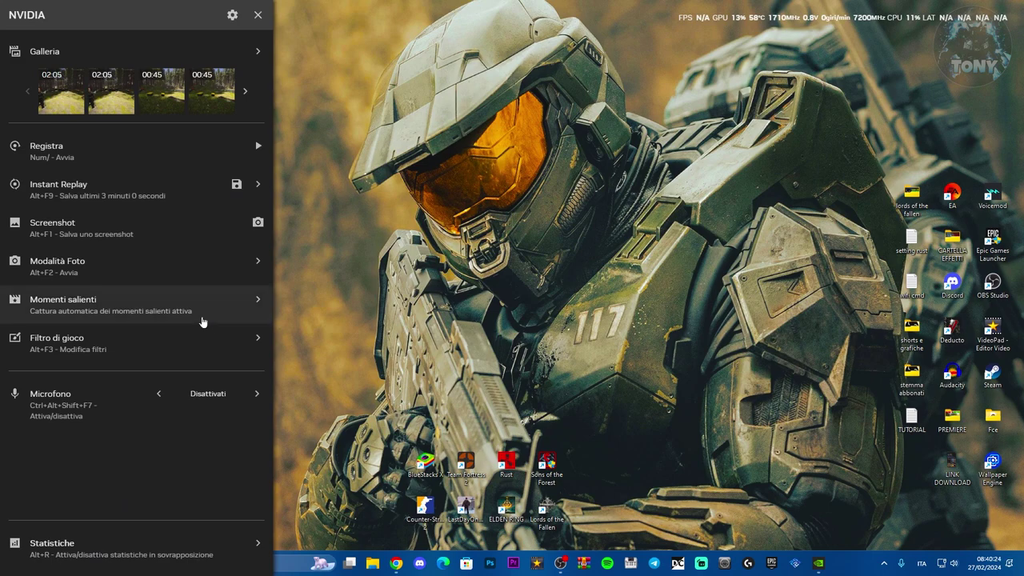
left_click(207, 314)
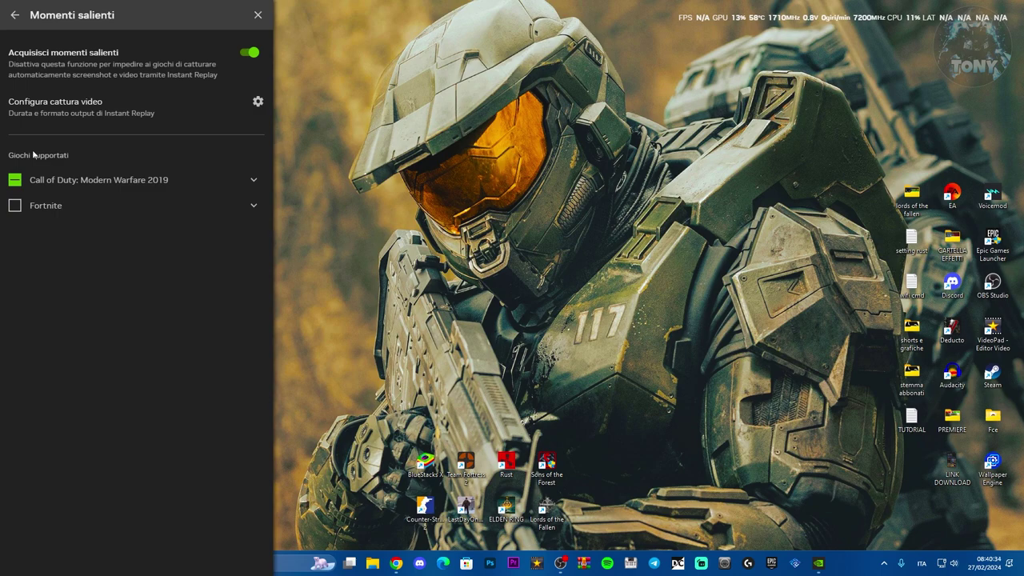
left_click(13, 207)
left_click(253, 206)
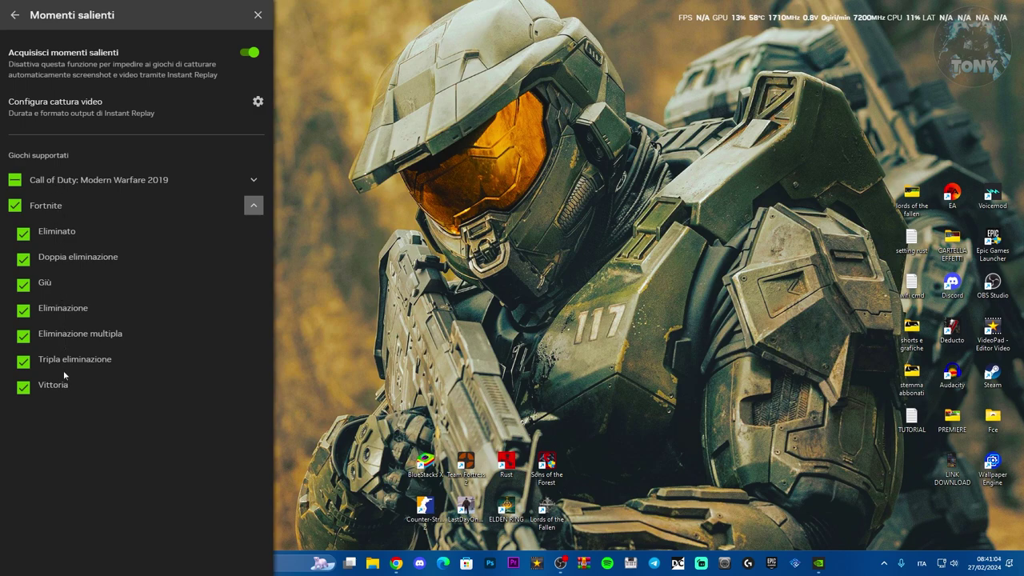
left_click(14, 16)
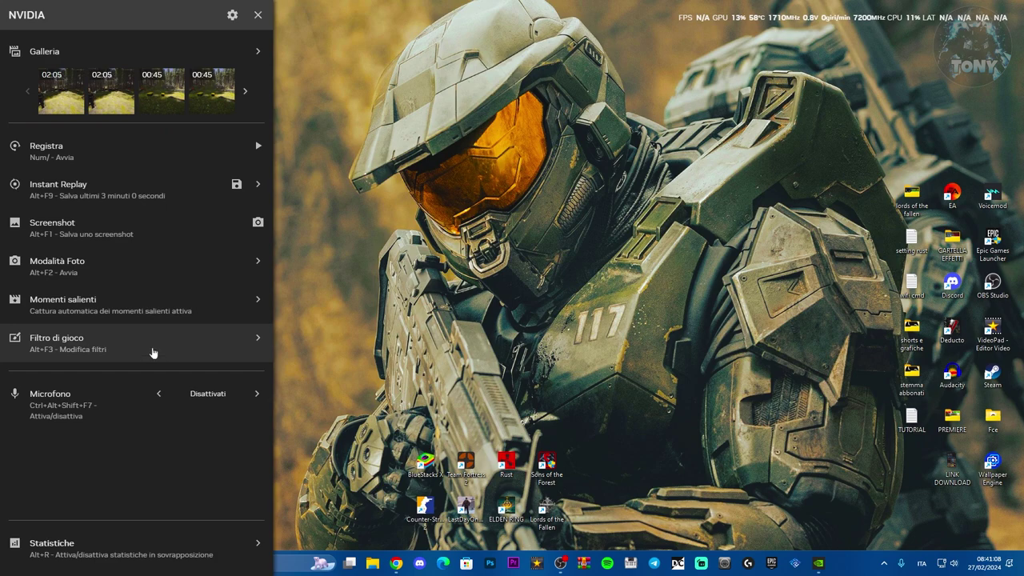
Step: Look through the available filters in Filtro di gioco and view the Modalità Foto page in the overlay
left_click(240, 353)
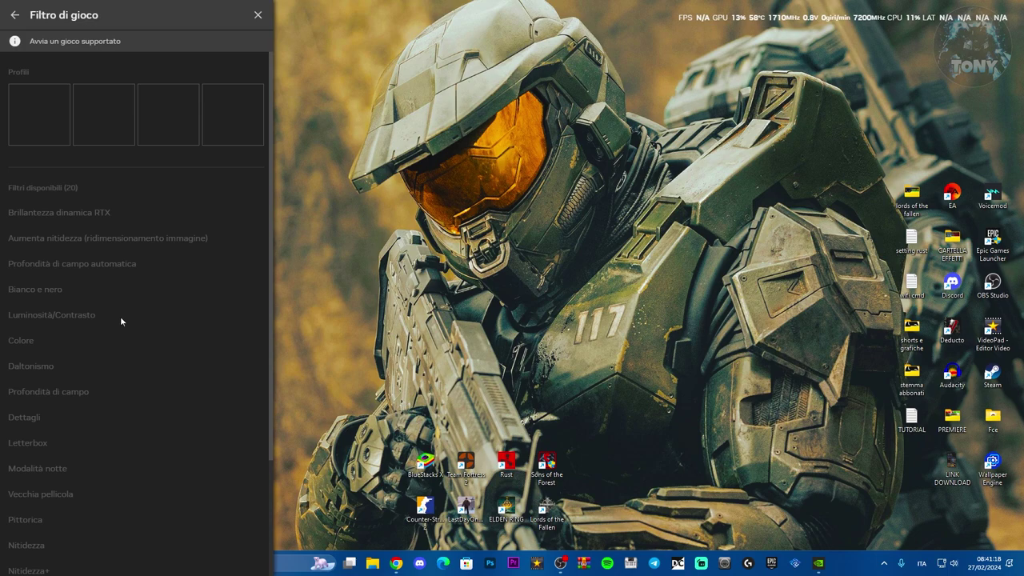
scroll(70, 497, "down", 1)
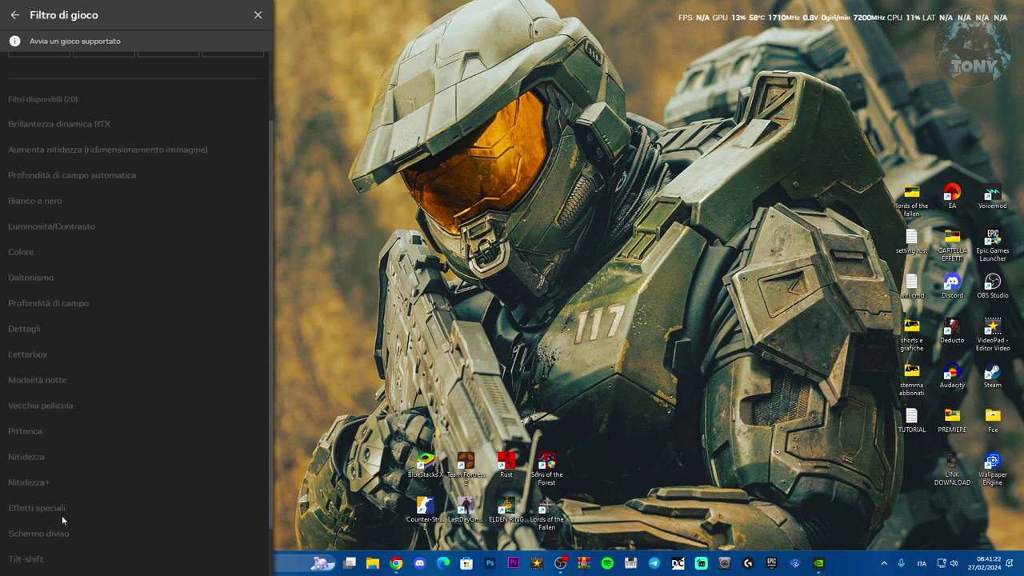
scroll(70, 504, "down", 1)
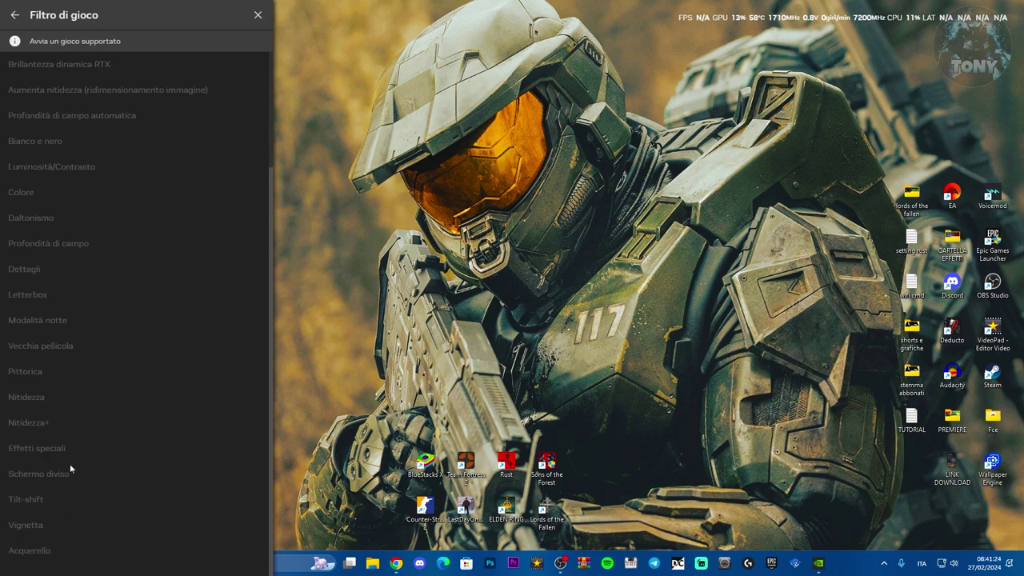
scroll(104, 482, "up", 3)
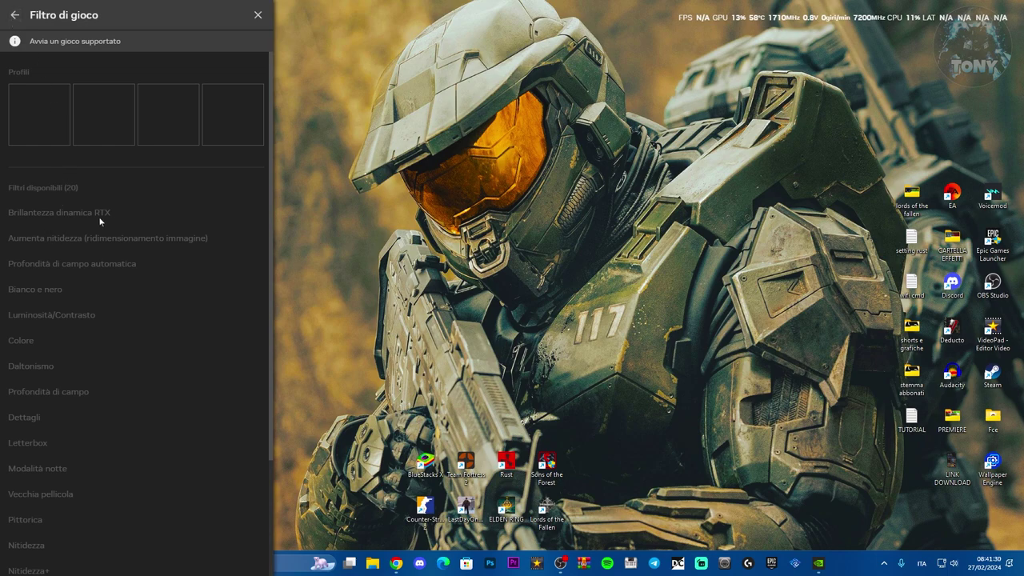
left_click(14, 14)
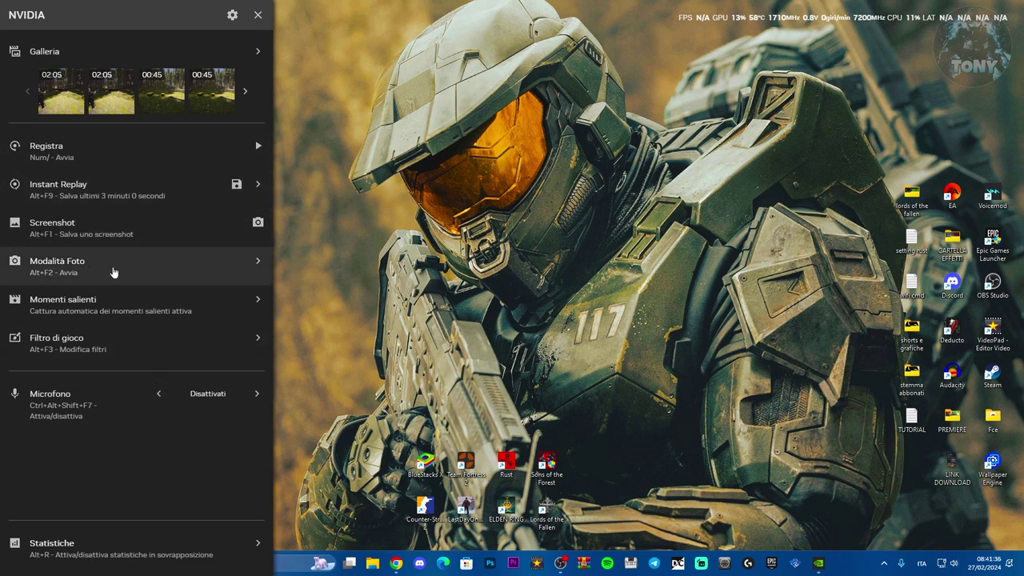
left_click(250, 267)
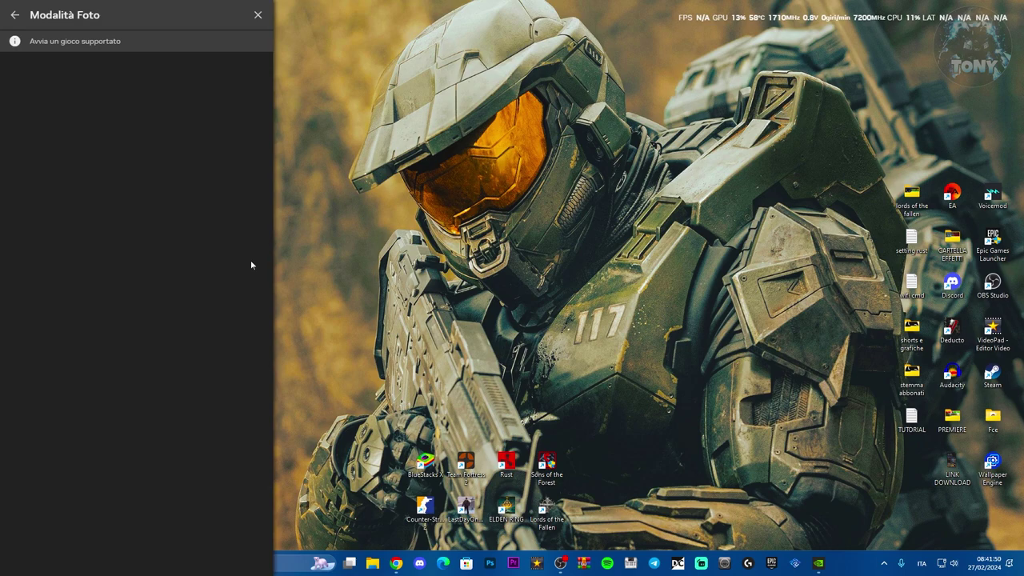
left_click(14, 16)
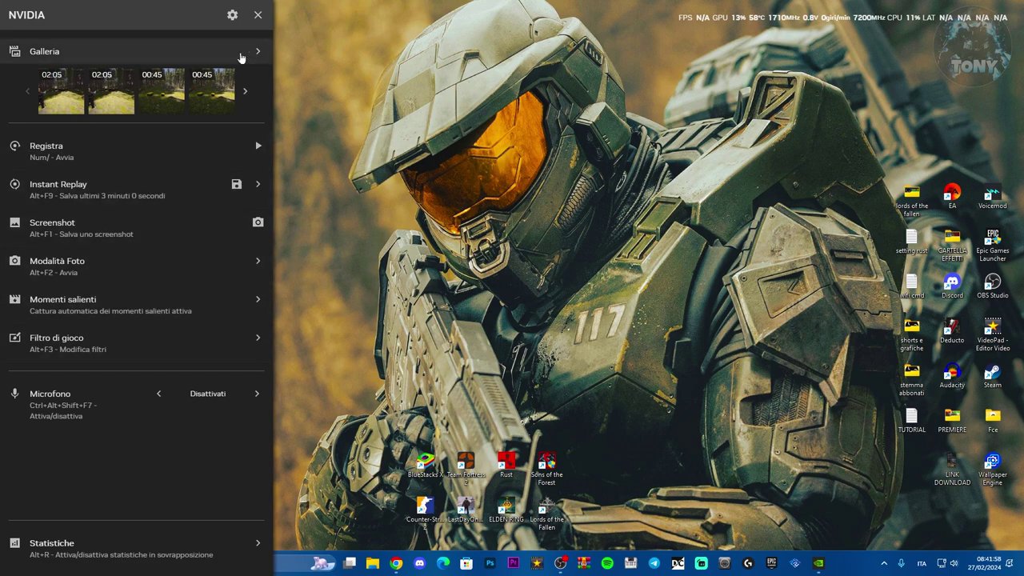
Step: Try other positions for the Registra status indicator in the HUD settings and return it to In basso a sinistra
left_click(232, 16)
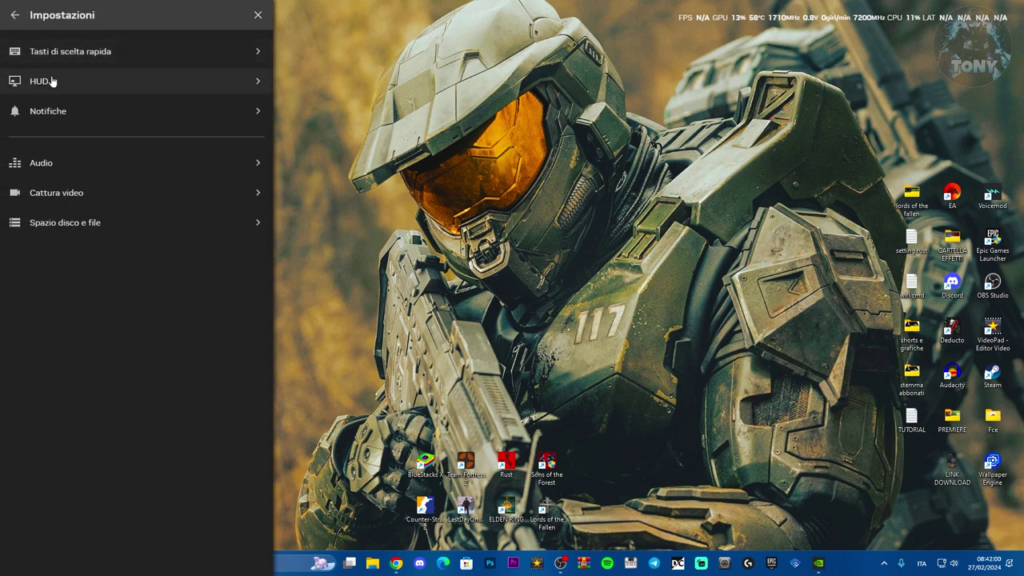
left_click(112, 93)
scroll(183, 529, "down", 1)
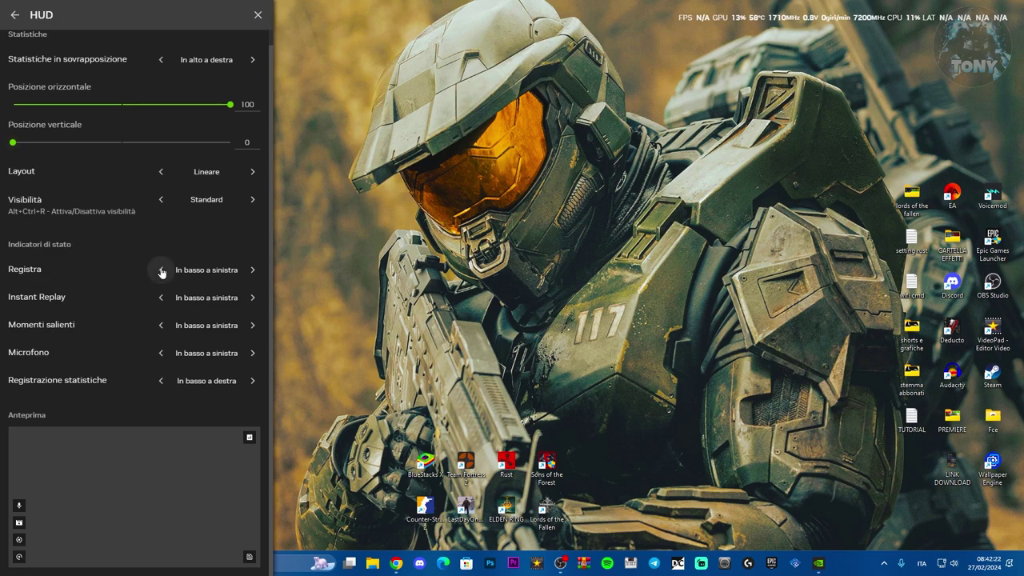
left_click(254, 270)
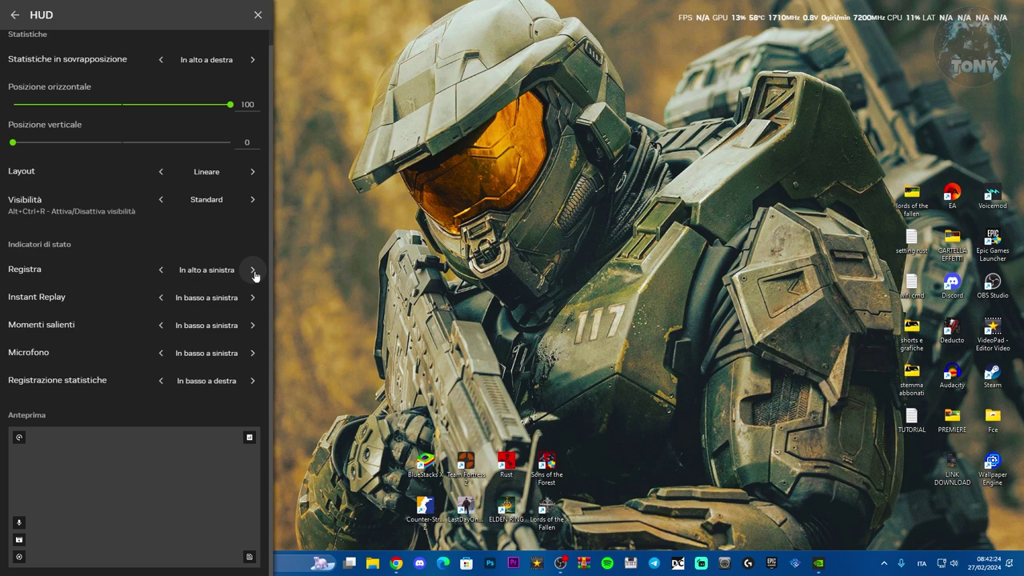
left_click(253, 272)
left_click(254, 273)
left_click(161, 271)
left_click(162, 270)
left_click(163, 272)
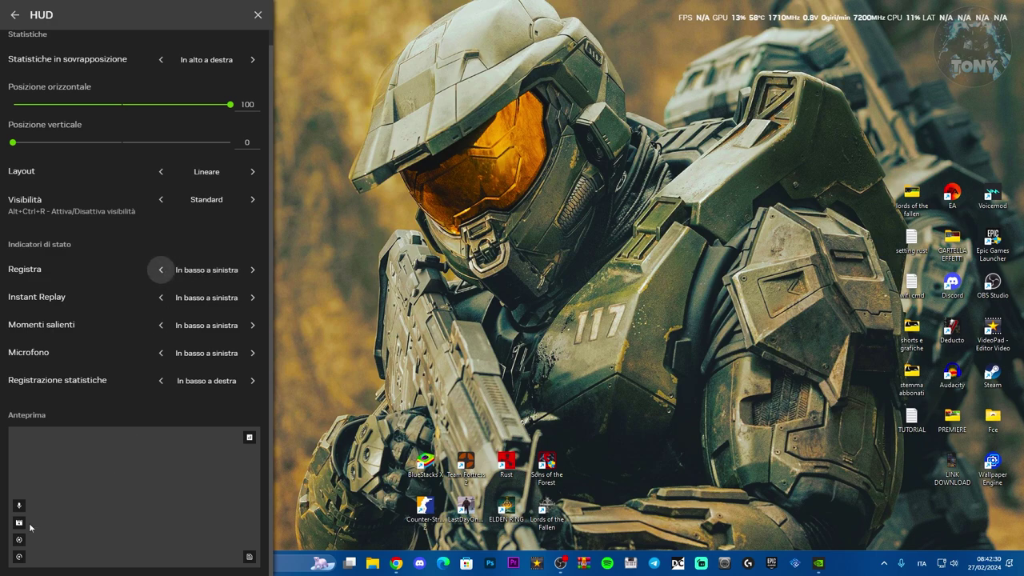
left_click(162, 271)
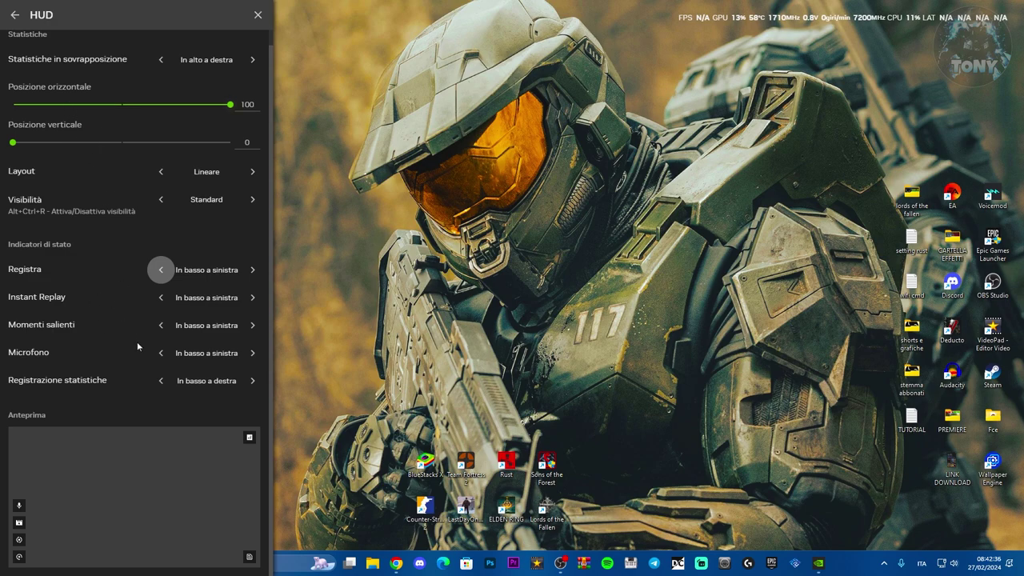
left_click(15, 16)
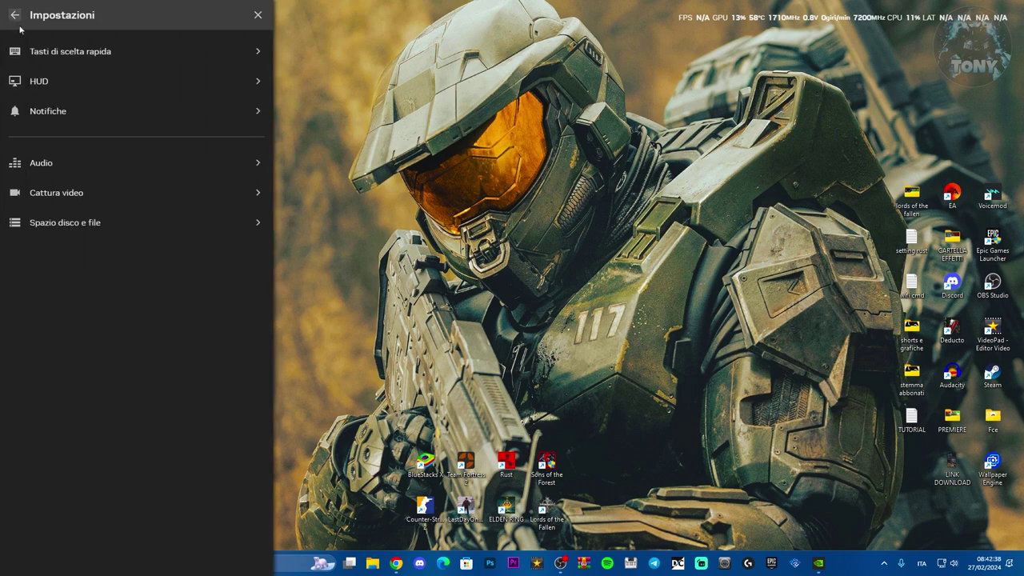
left_click(14, 16)
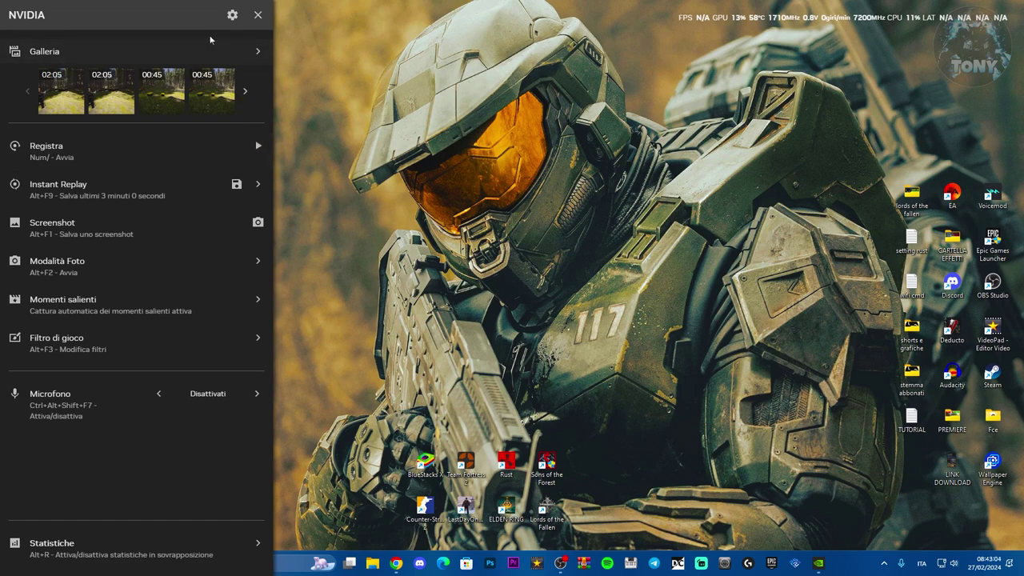
Step: In the full list of overlay statistics, turn off Latenza PC + schermo and switch Latenza mouse on and off again
left_click(110, 565)
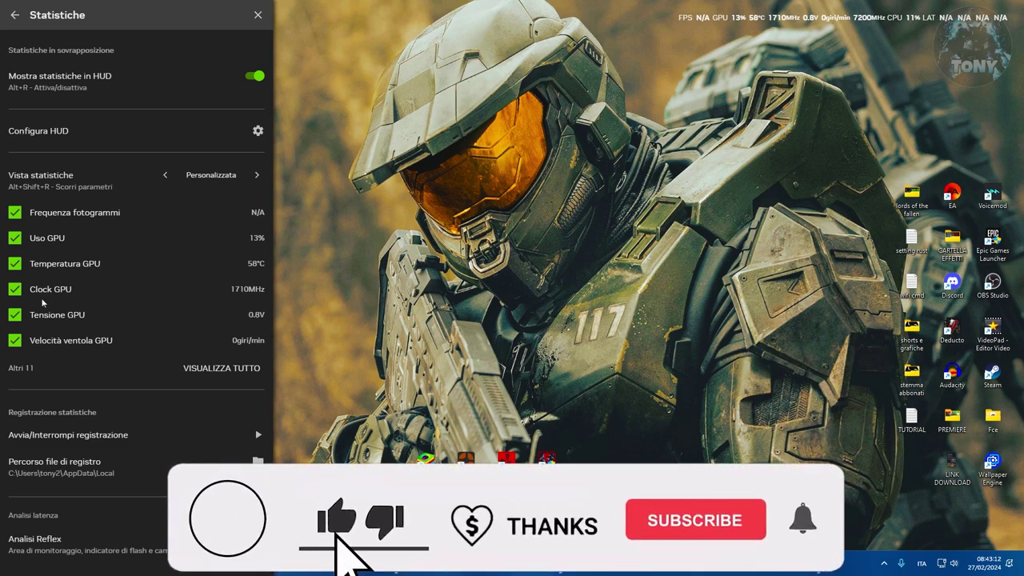
left_click(220, 373)
scroll(115, 375, "down", 3)
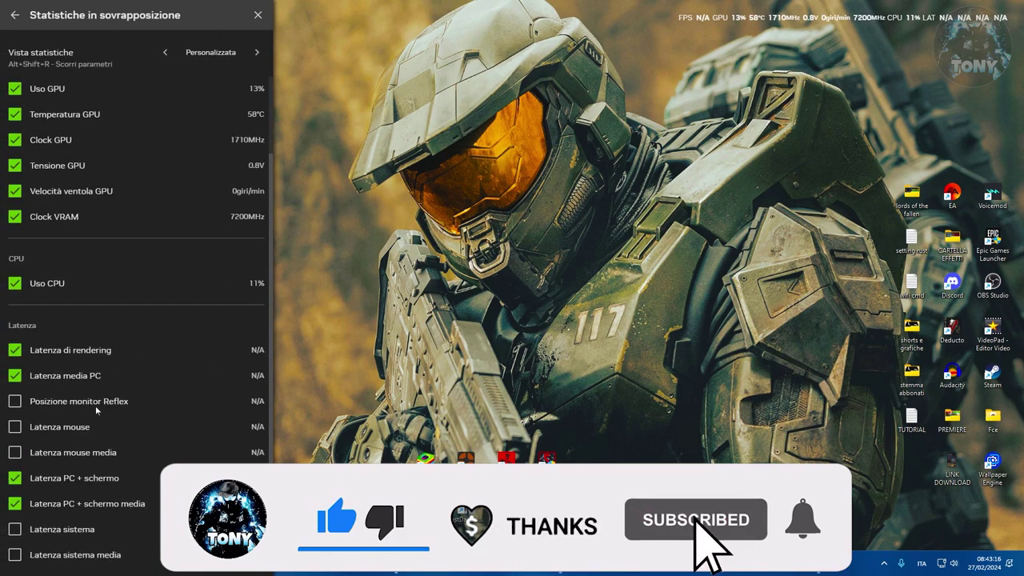
left_click(15, 428)
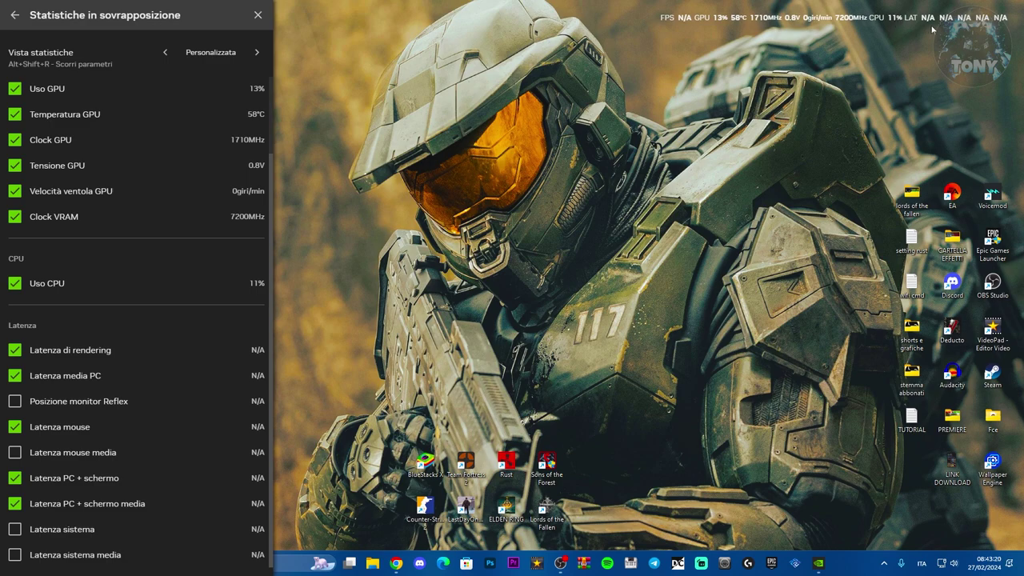
left_click(18, 480)
left_click(18, 429)
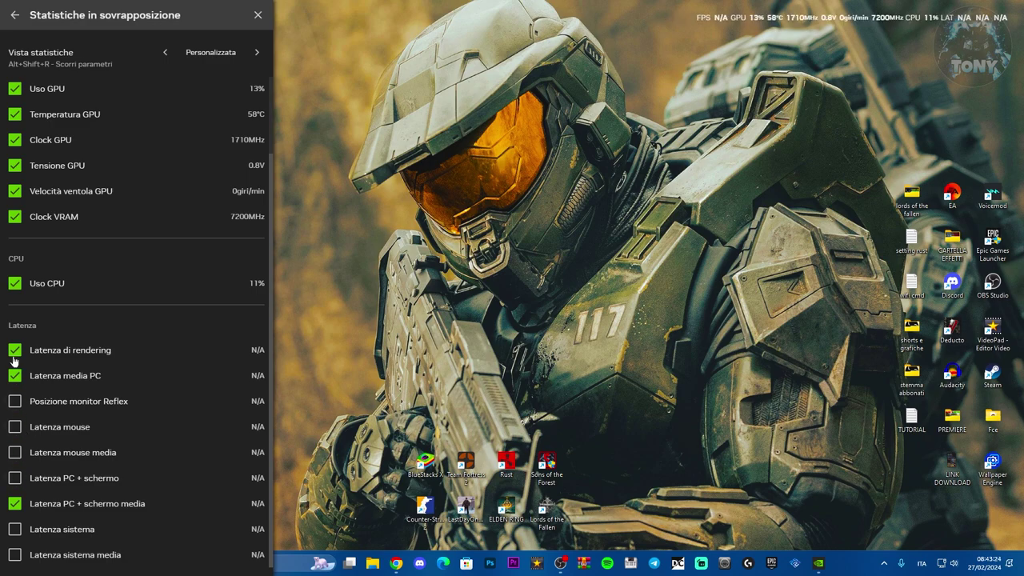
left_click(14, 16)
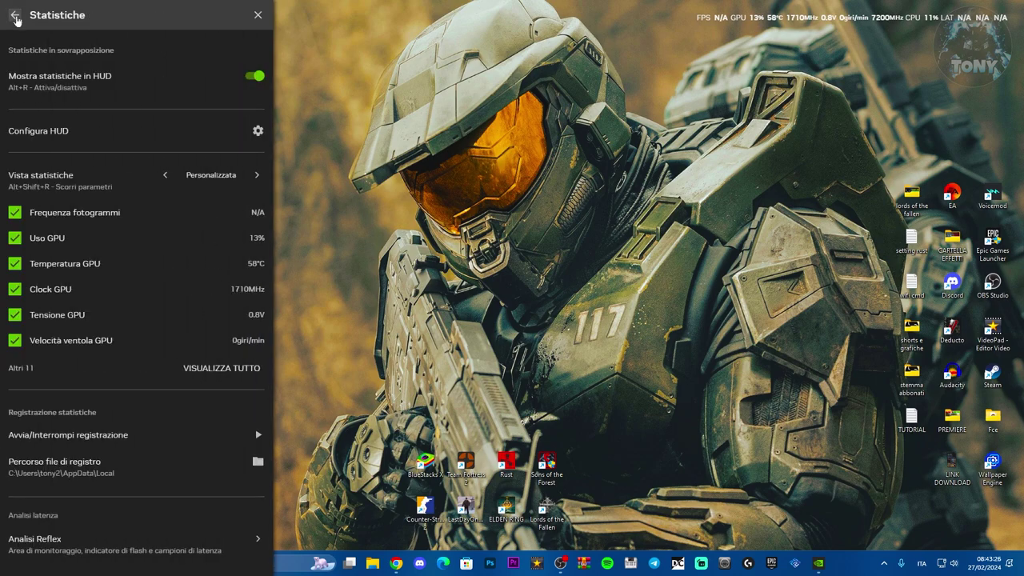
left_click(14, 16)
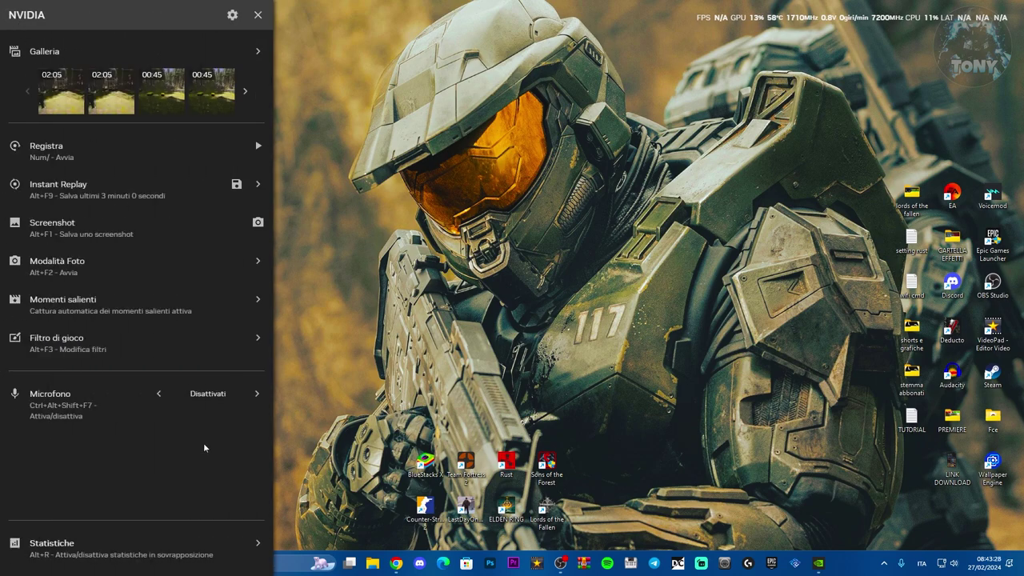